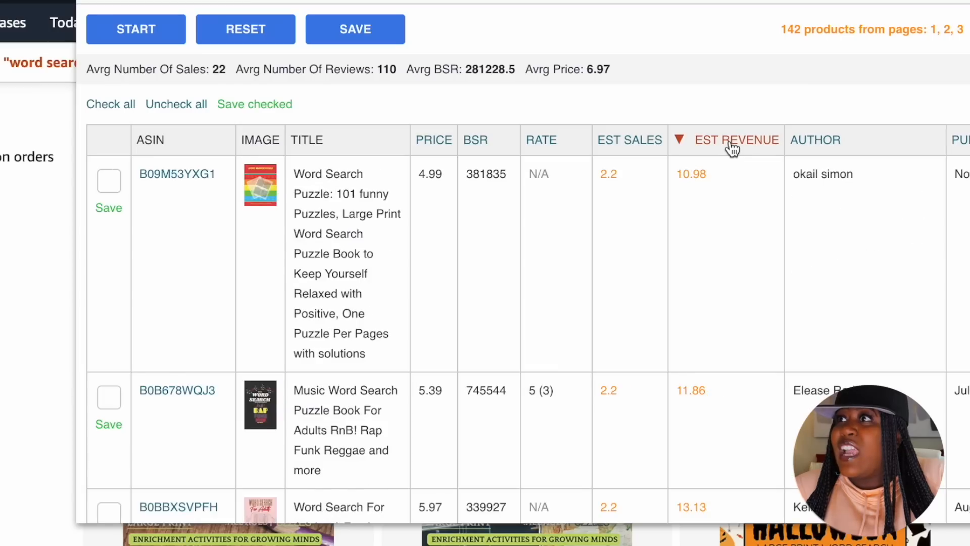
# - Sort the word search product results by estimated revenue
pyautogui.click(733, 146)
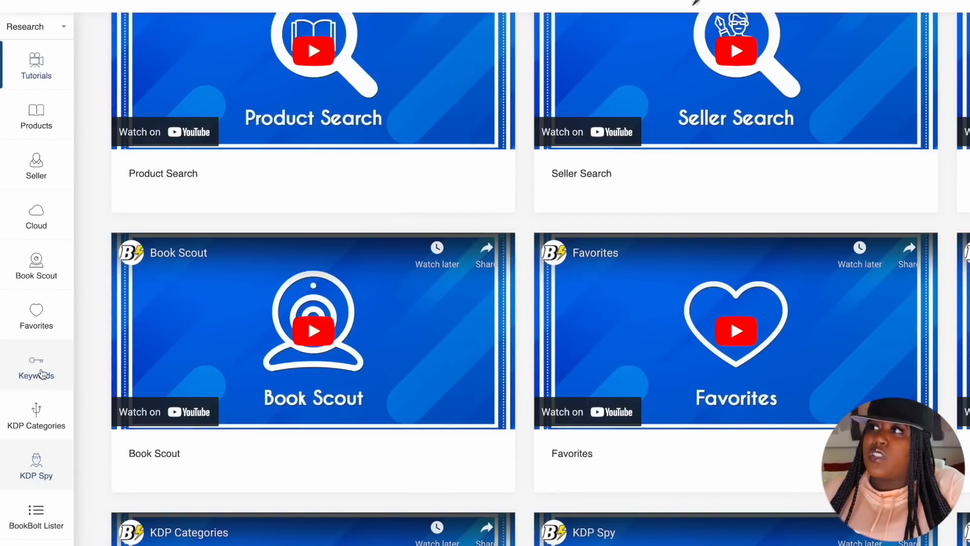
# - Search the Cloud bestsellers for the Top 100 in the Puzzle Book category and review the listed books' sales details
pyautogui.click(31, 217)
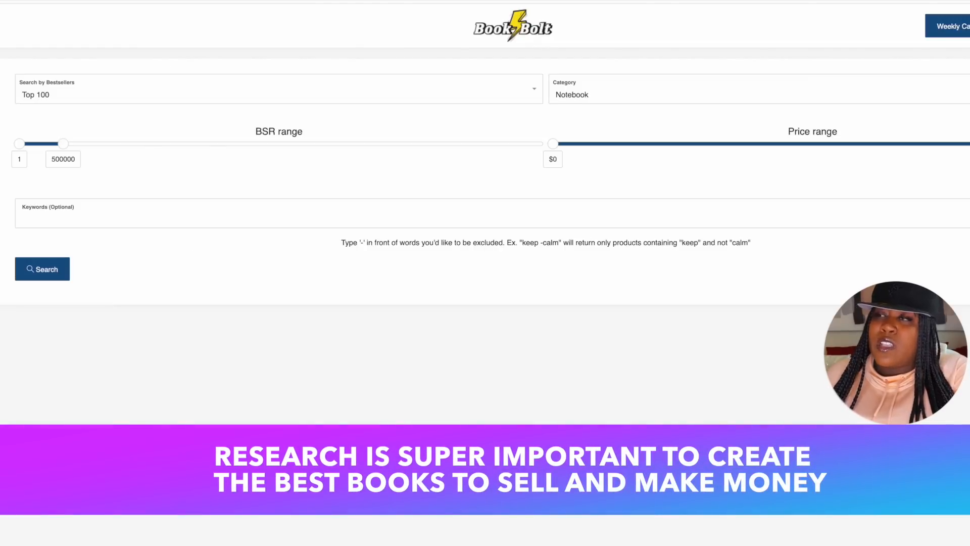
pyautogui.click(627, 95)
pyautogui.scroll(-3, 610, 202)
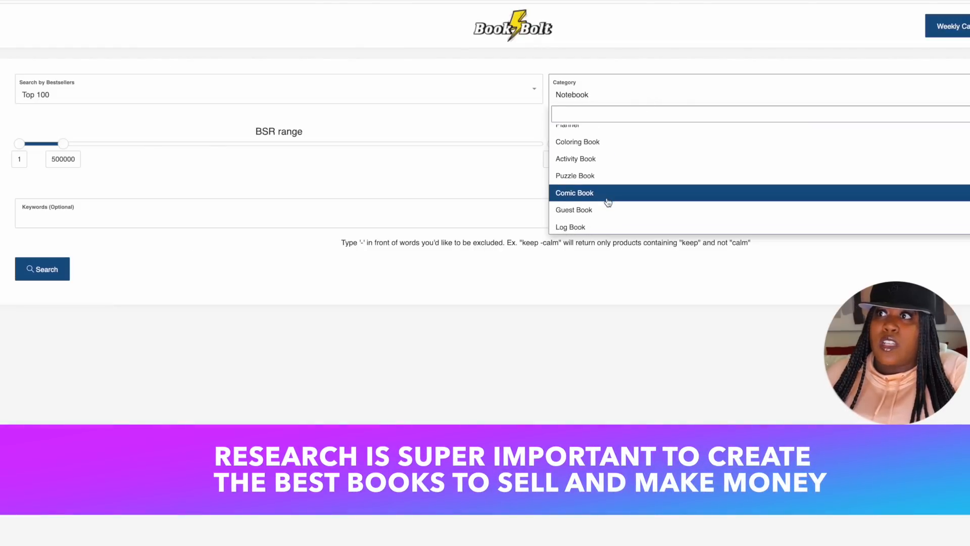
pyautogui.click(600, 177)
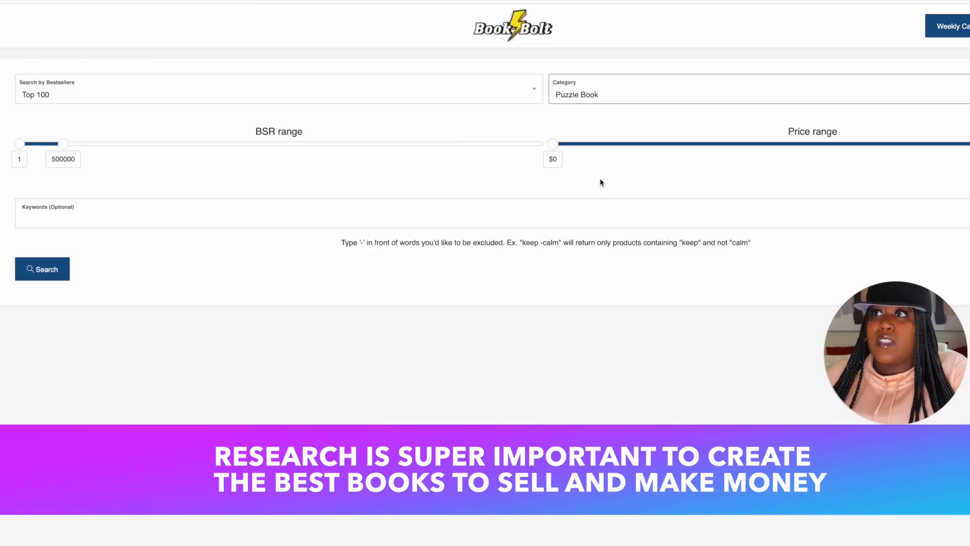
pyautogui.click(31, 268)
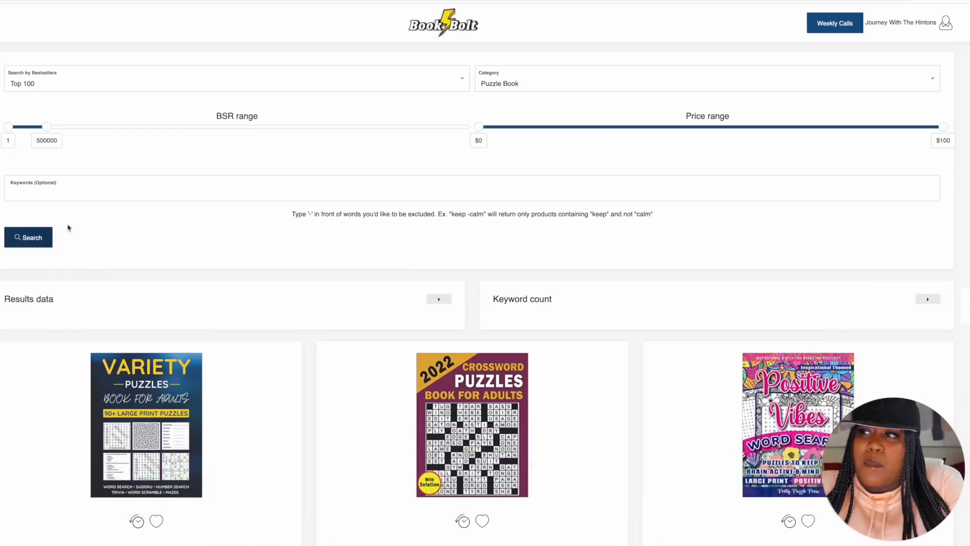
pyautogui.scroll(-3, 889, 260)
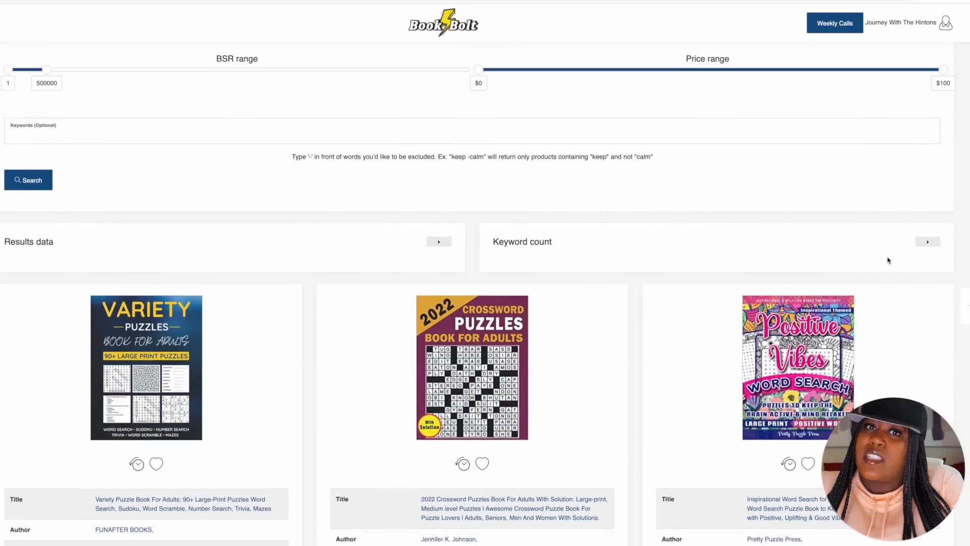
pyautogui.scroll(-2, 889, 261)
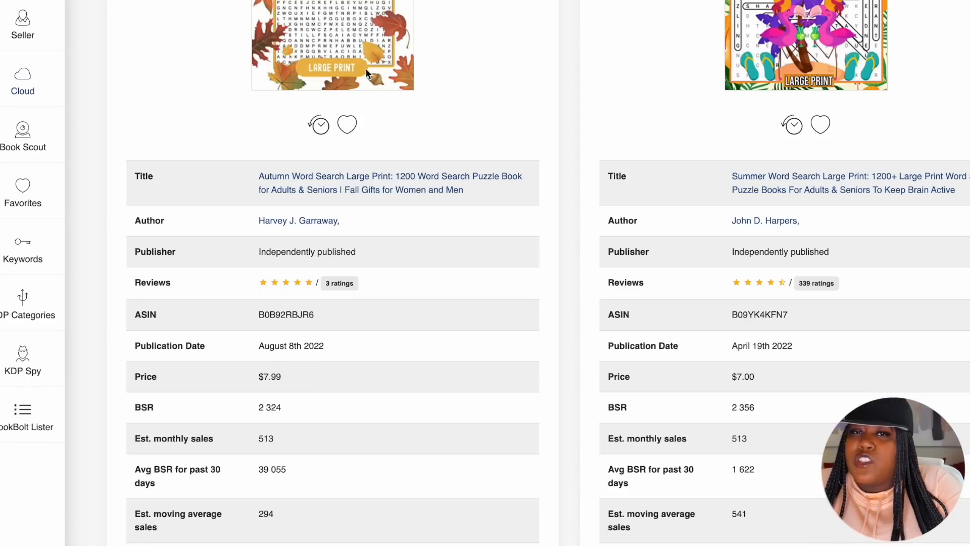
pyautogui.scroll(1, 337, 167)
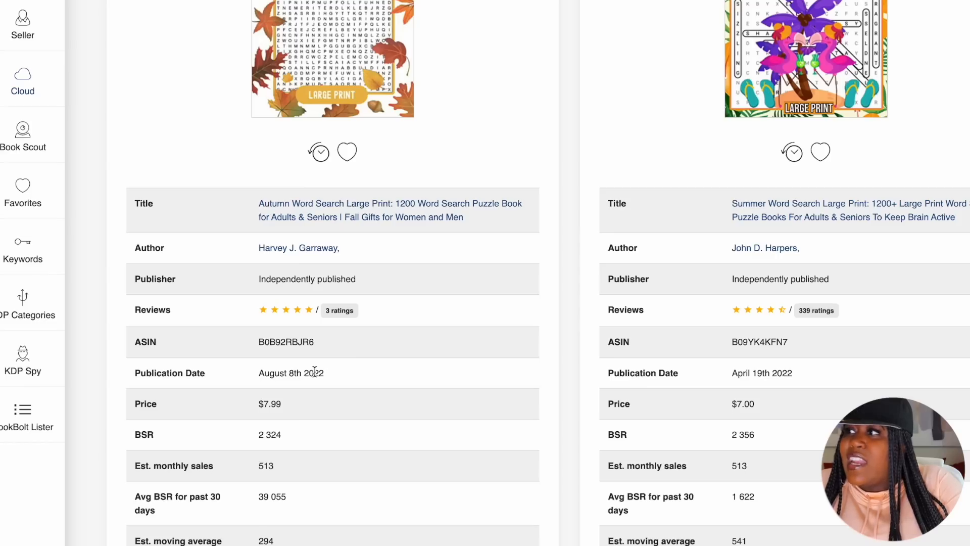
pyautogui.scroll(-1, 314, 372)
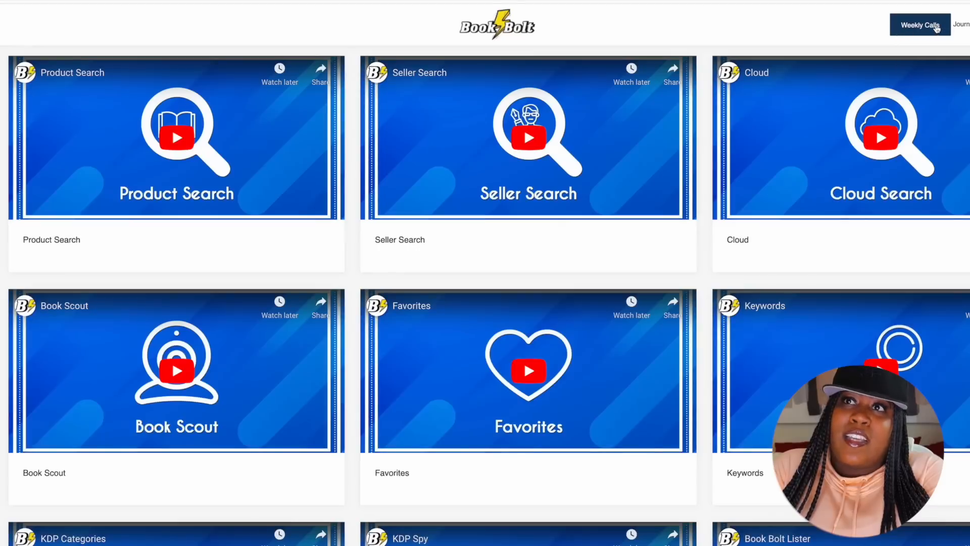
# - Open the Weekly Calls page and browse the live webinar and the past weekly call recordings
pyautogui.click(920, 26)
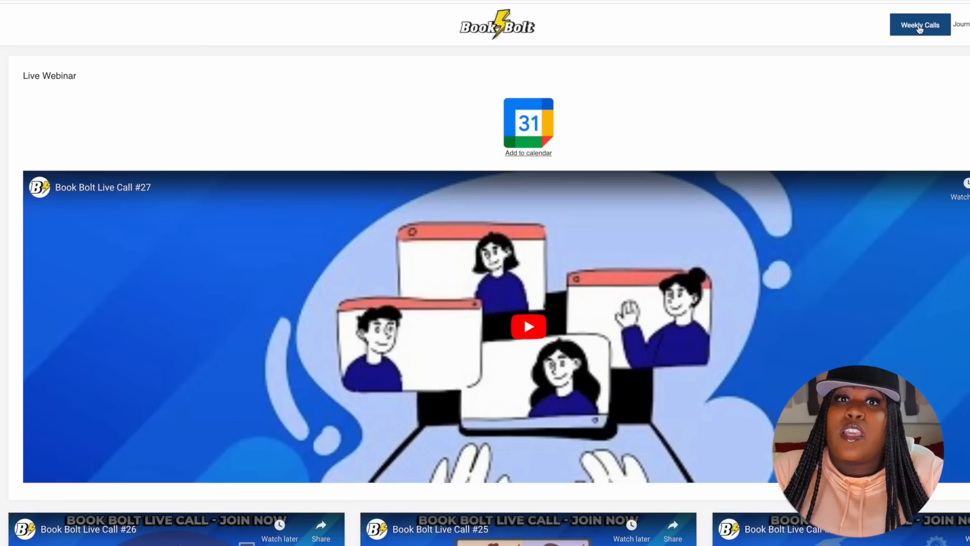
pyautogui.scroll(-1, 204, 139)
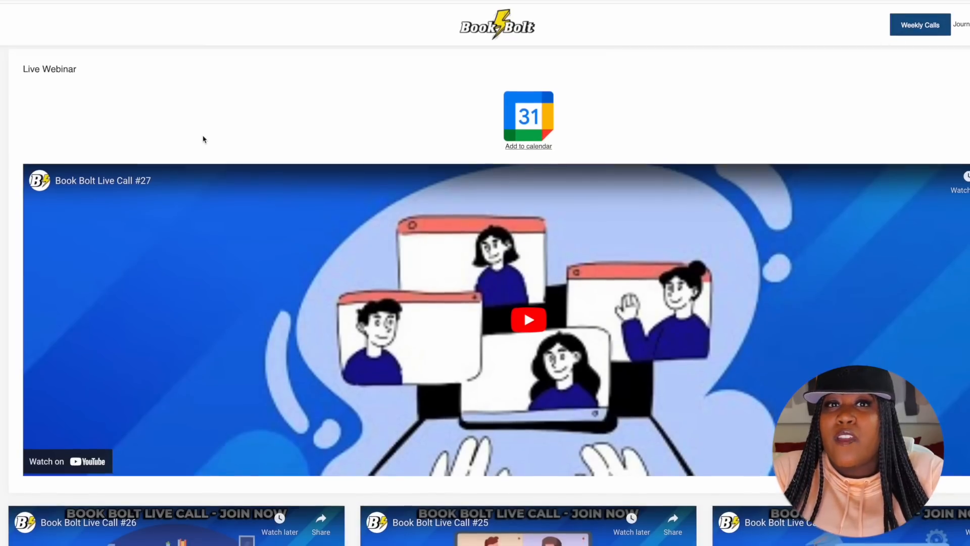
pyautogui.scroll(-3, 204, 139)
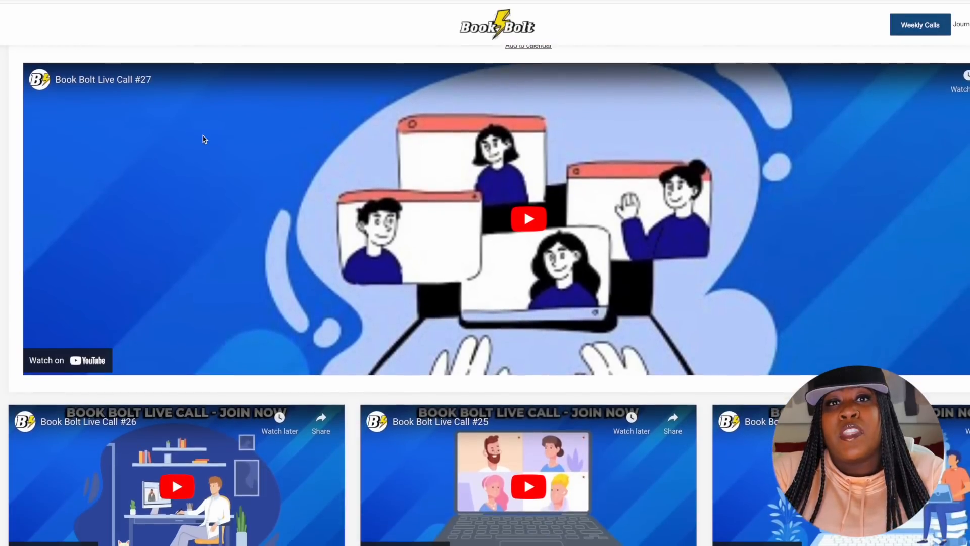
pyautogui.scroll(-2, 204, 139)
pyautogui.scroll(-2, 204, 139)
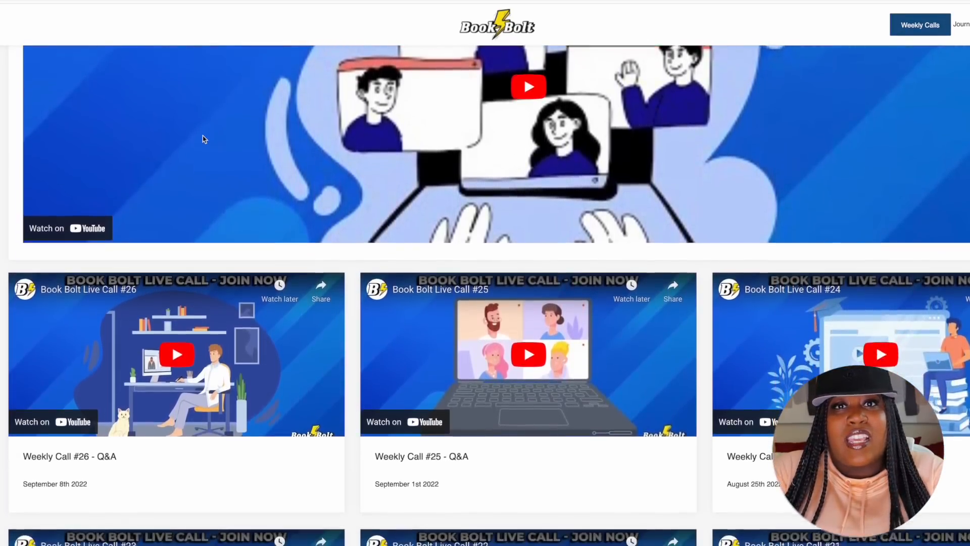
pyautogui.scroll(-3, 203, 139)
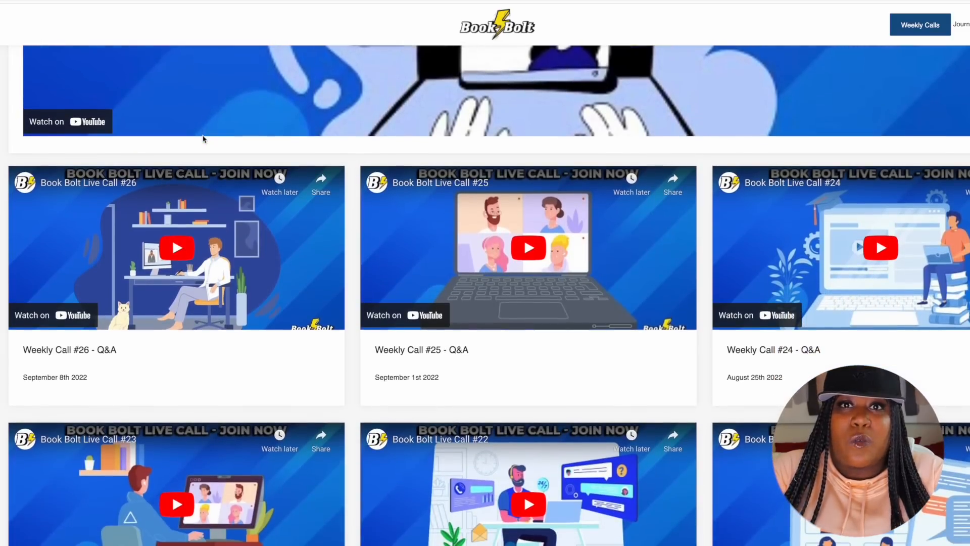
pyautogui.scroll(-2, 204, 139)
pyautogui.scroll(-1, 203, 139)
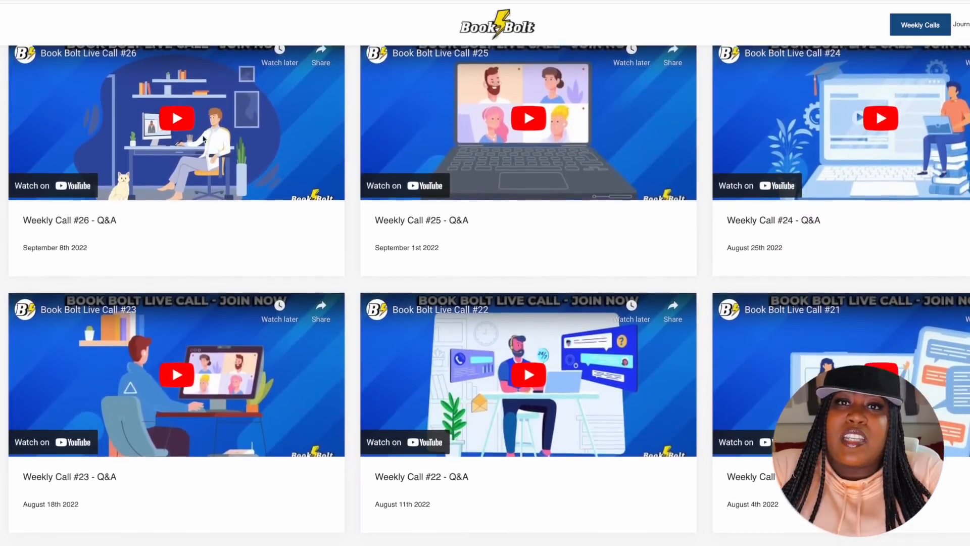
pyautogui.scroll(-2, 203, 139)
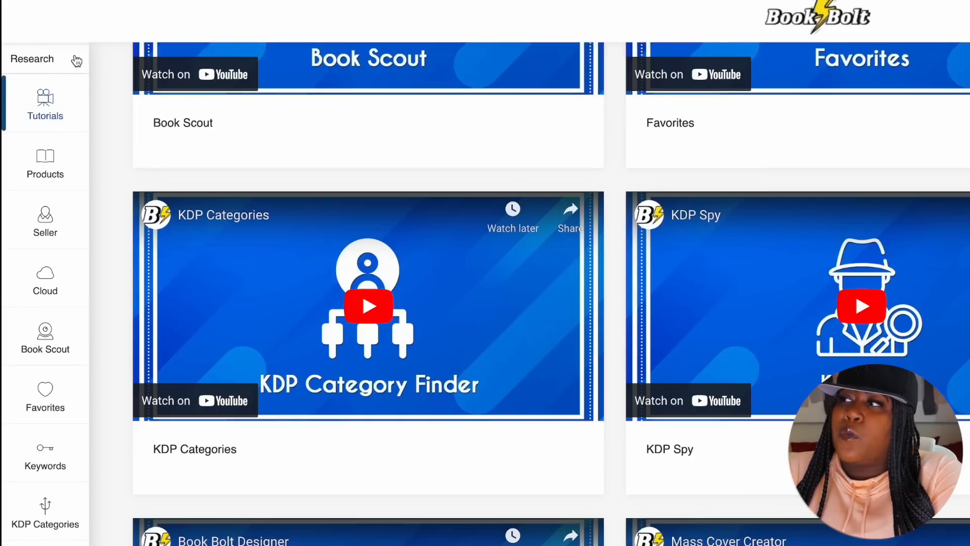
# - Log in to the BookBolt Designer from the Create tools, dismiss its template chooser and open the BookBolt Studio
pyautogui.click(76, 61)
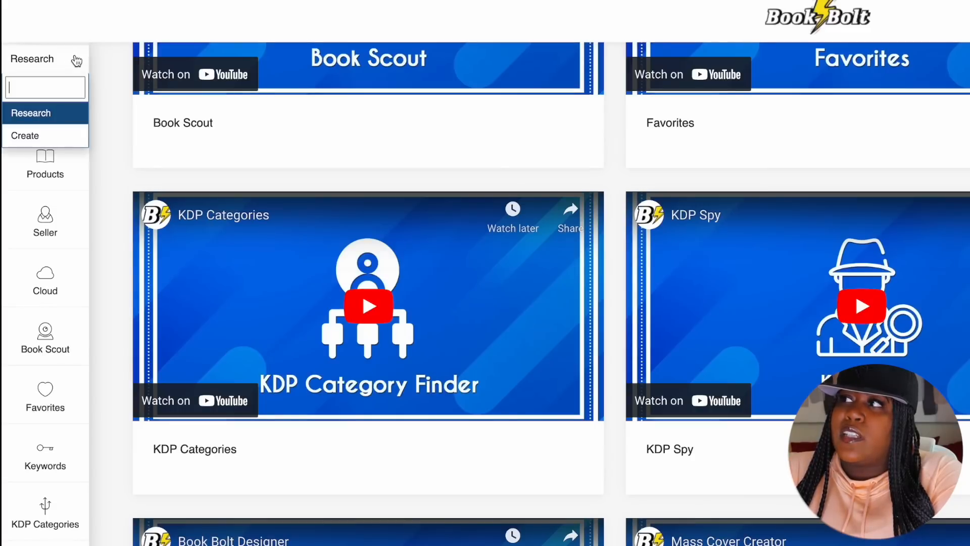
pyautogui.click(25, 136)
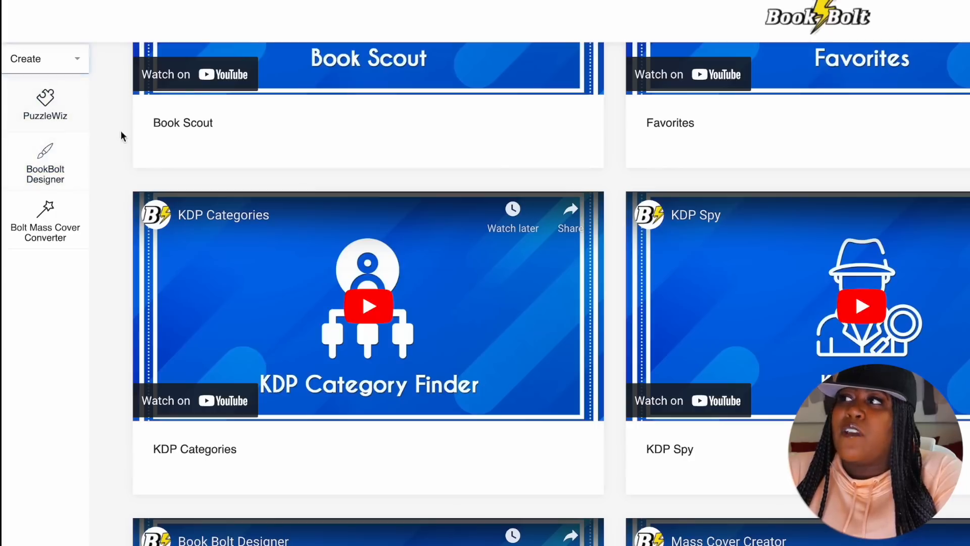
pyautogui.click(29, 164)
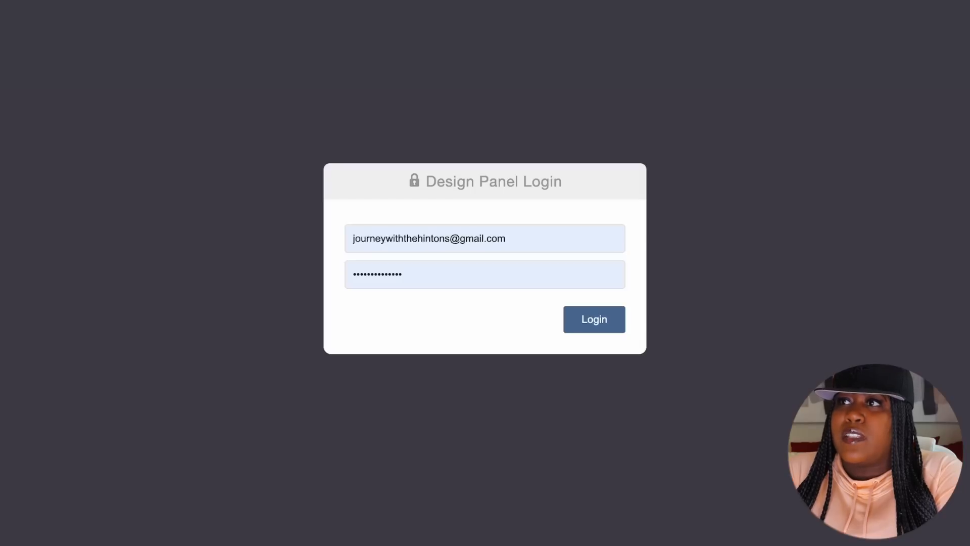
pyautogui.click(595, 320)
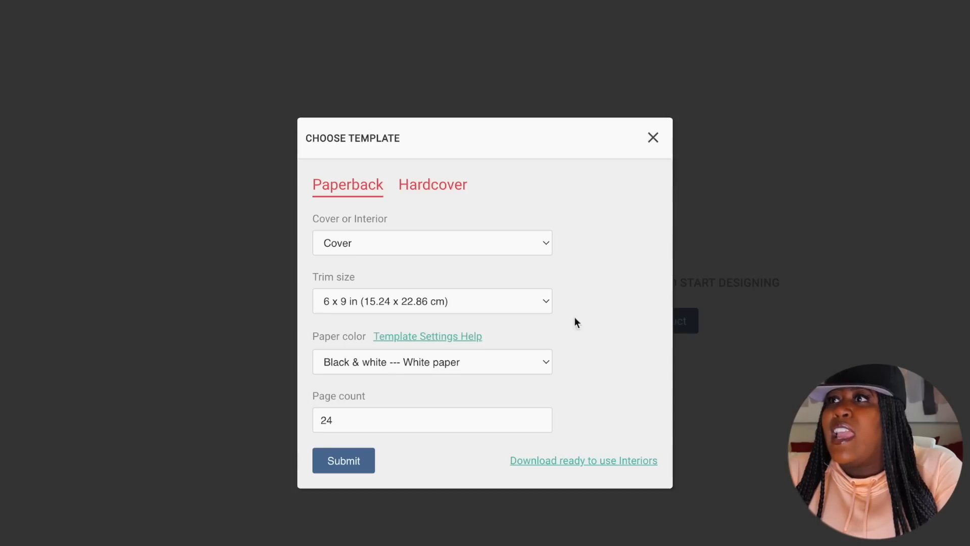
pyautogui.click(654, 138)
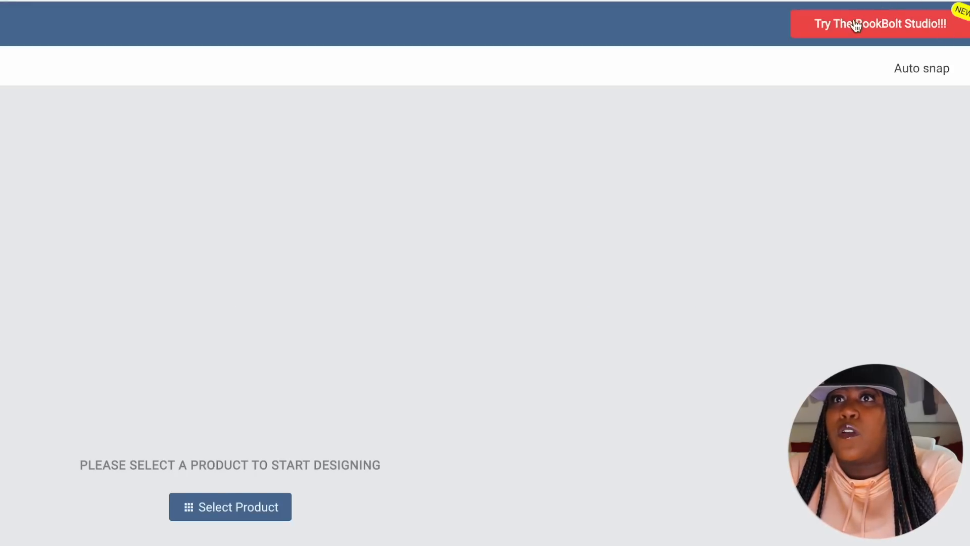
pyautogui.click(915, 20)
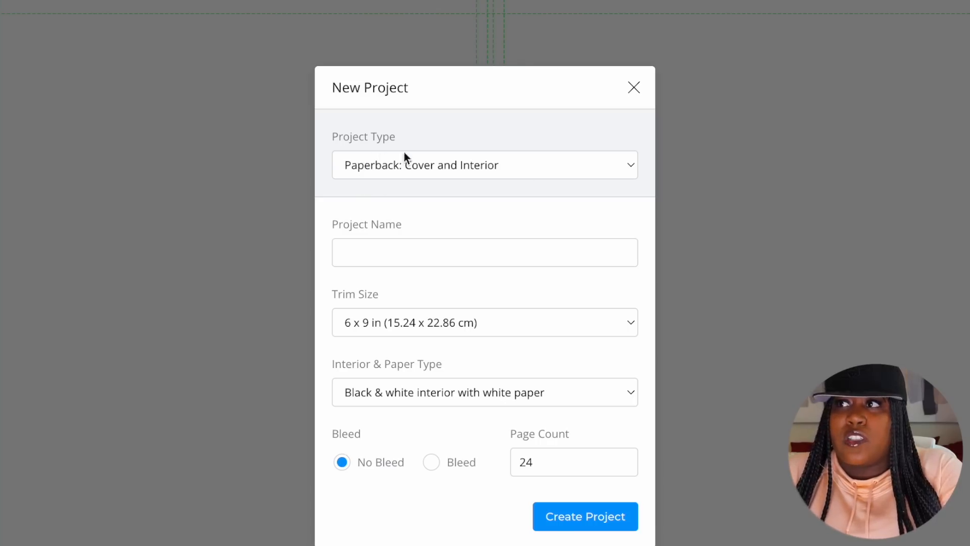
# - Choose Paperback: Cover and Interior as the new project's type and name the project Millionaire
pyautogui.click(478, 168)
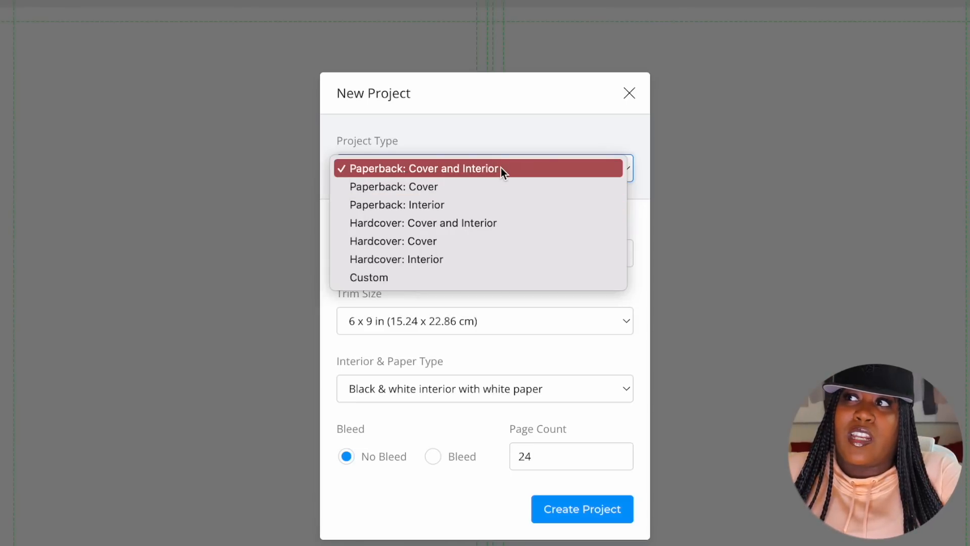
pyautogui.click(501, 168)
pyautogui.click(470, 258)
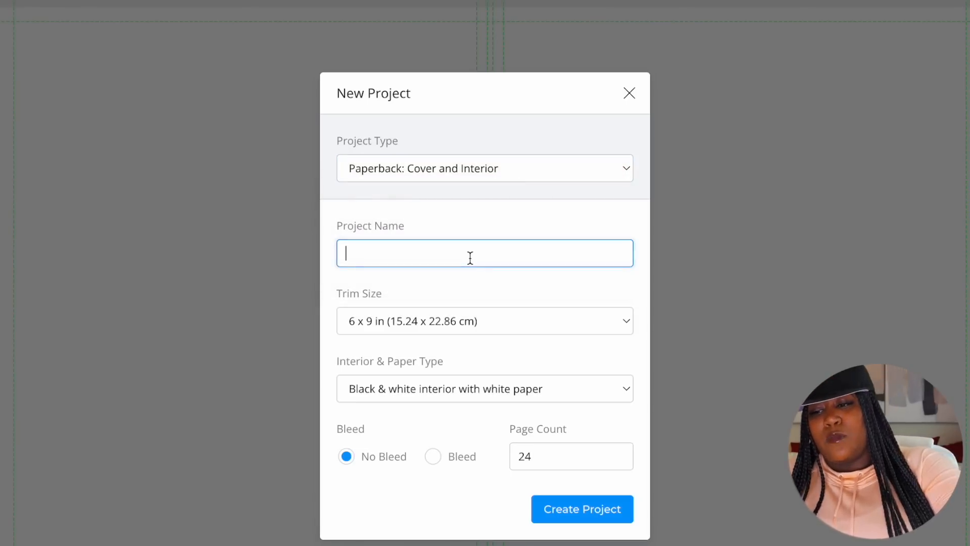
pyautogui.write('Mi')
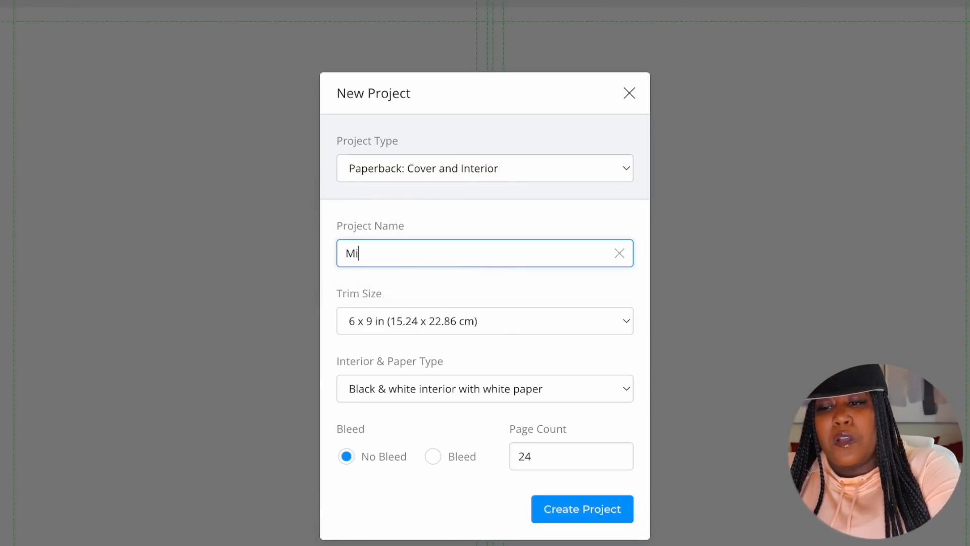
pyautogui.write('llionaire')
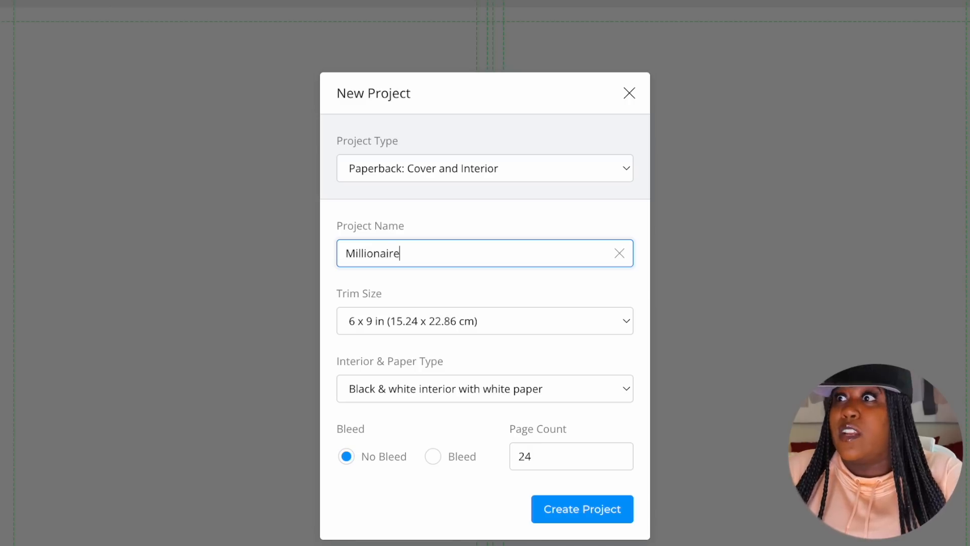
# - Create the project with an 8.5 x 11 in trim size, Bleed and a page count of 100
pyautogui.click(608, 320)
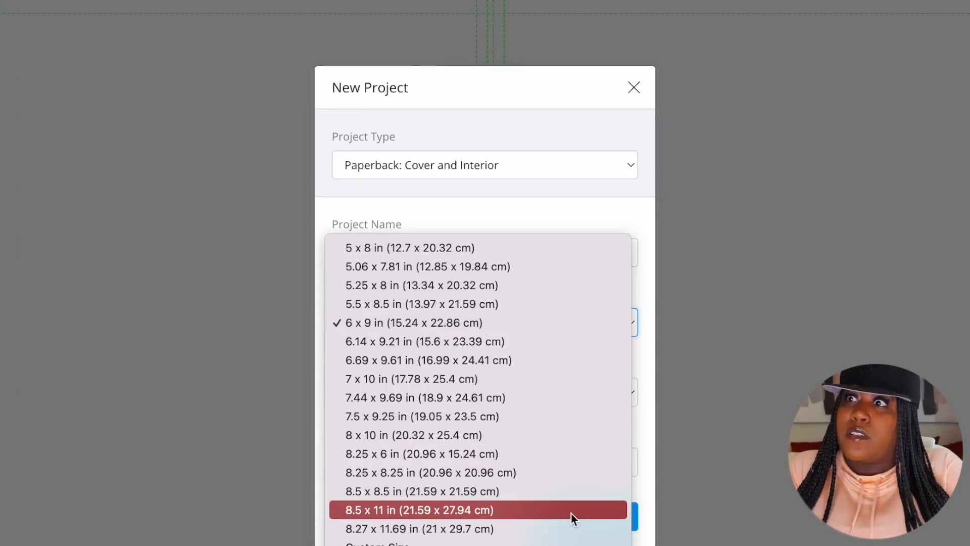
pyautogui.click(566, 509)
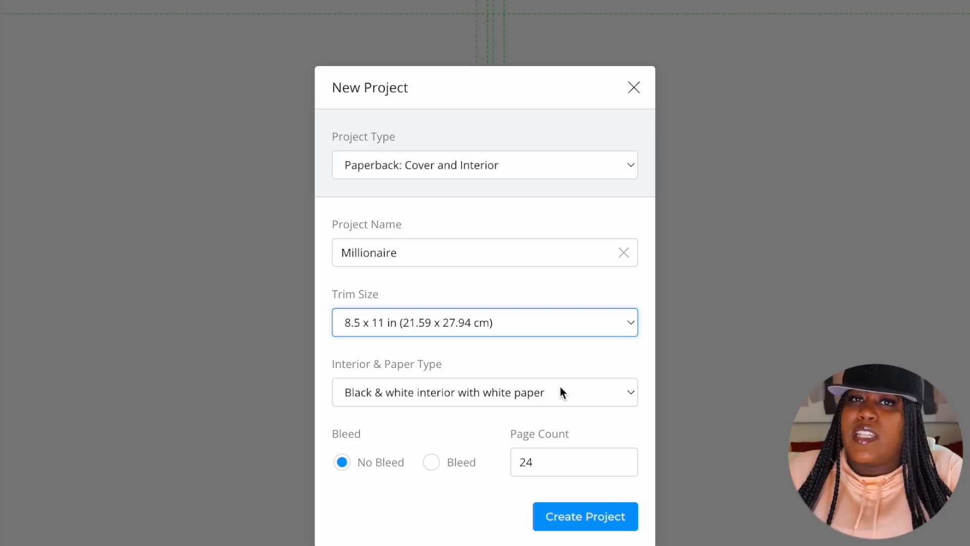
pyautogui.click(432, 462)
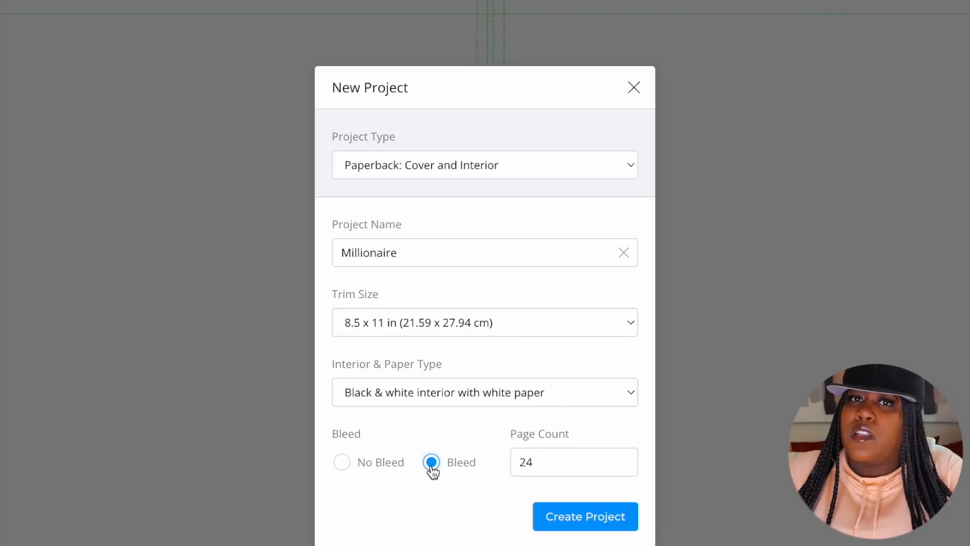
pyautogui.press('Tab')
pyautogui.press('BackSpace')
pyautogui.write('100')
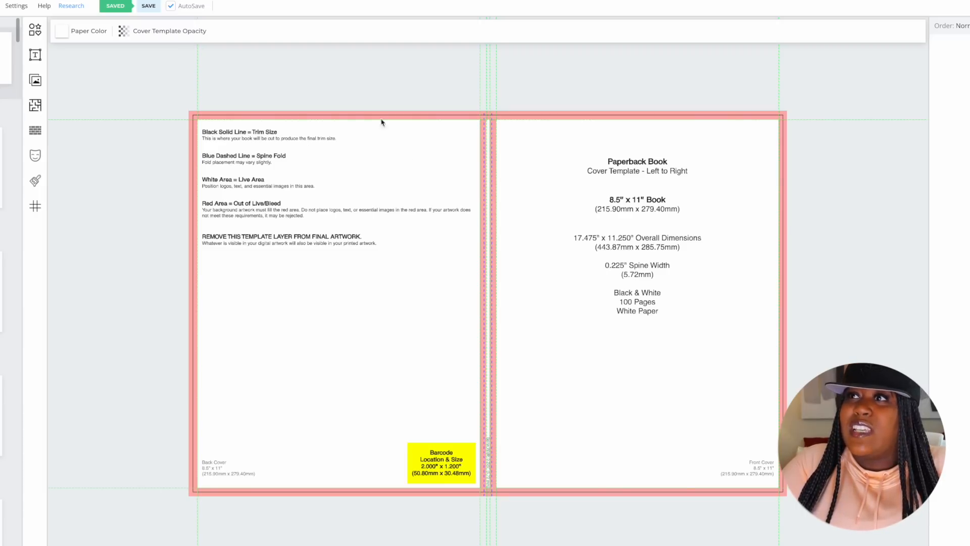
# - Adjust the Cover Template Opacity to hide the template guide on the cover
pyautogui.click(142, 36)
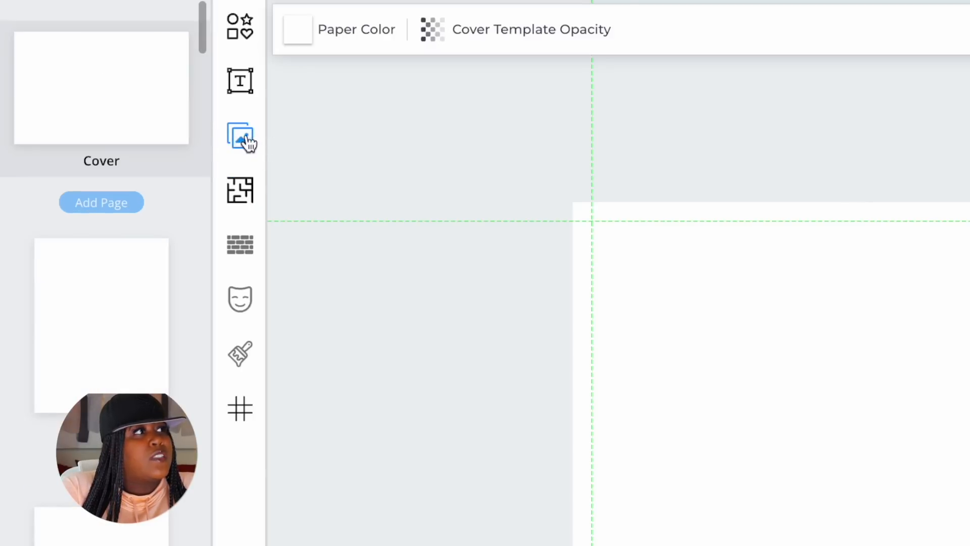
# - Search Pixabay in the Image Library for "thanksgiving" images and browse the pictures
pyautogui.click(247, 141)
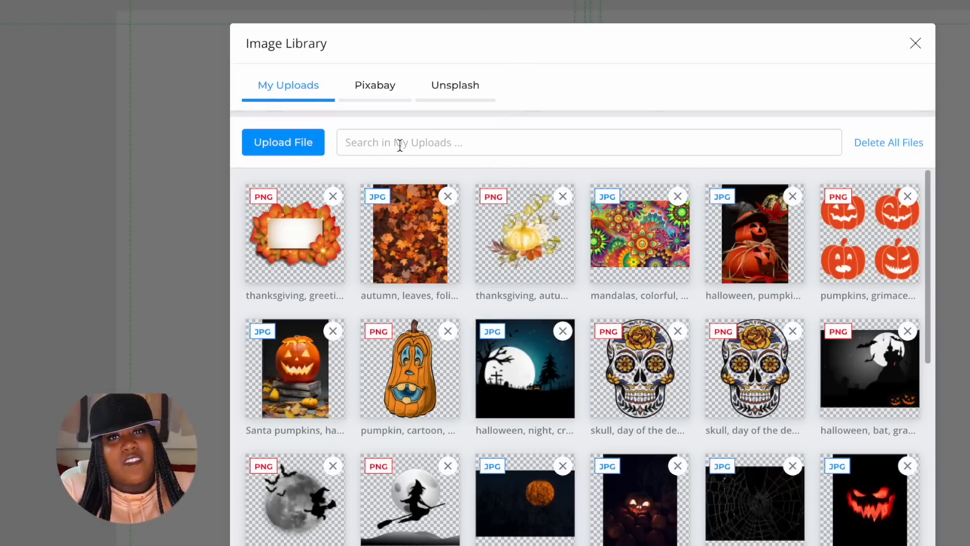
pyautogui.click(374, 94)
pyautogui.click(397, 137)
pyautogui.write('thanksgi')
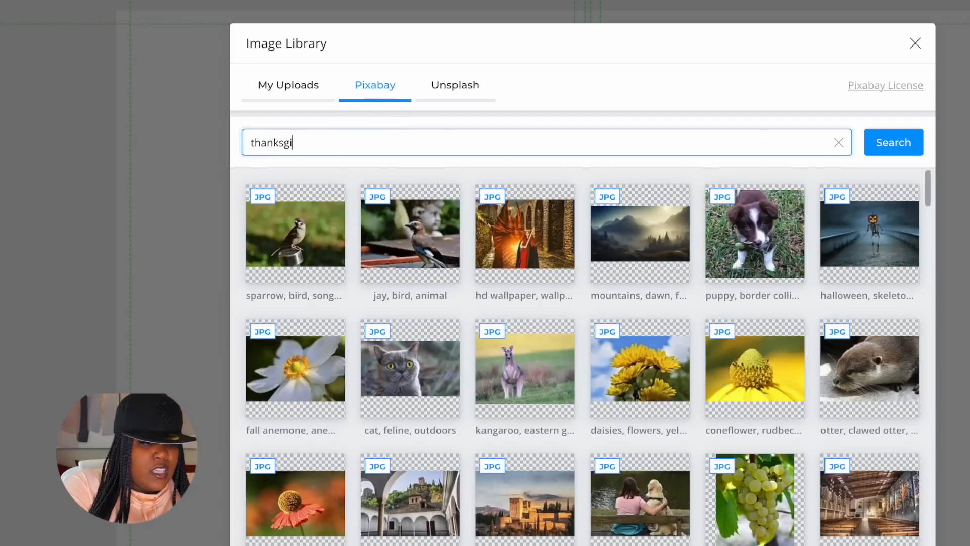
pyautogui.write('ving')
pyautogui.press('Return')
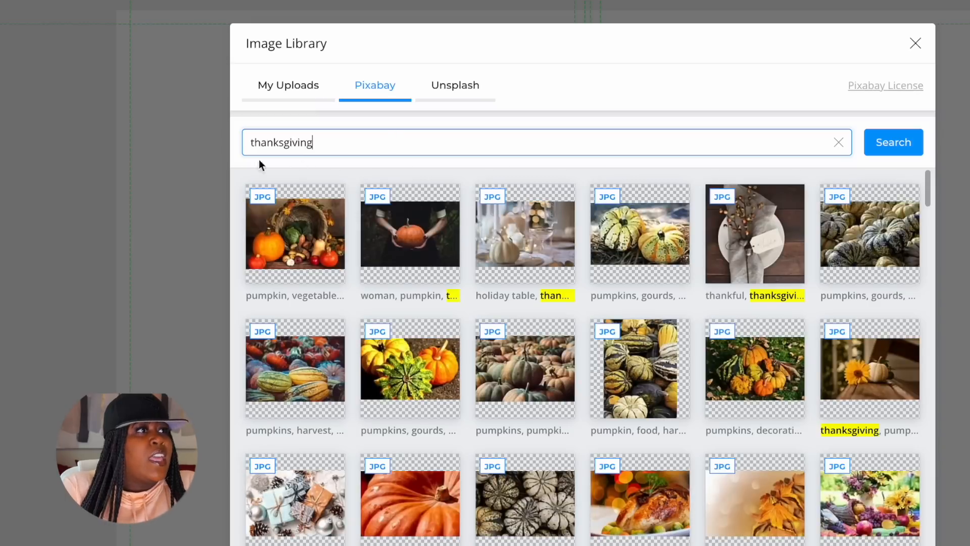
pyautogui.scroll(-3, 713, 369)
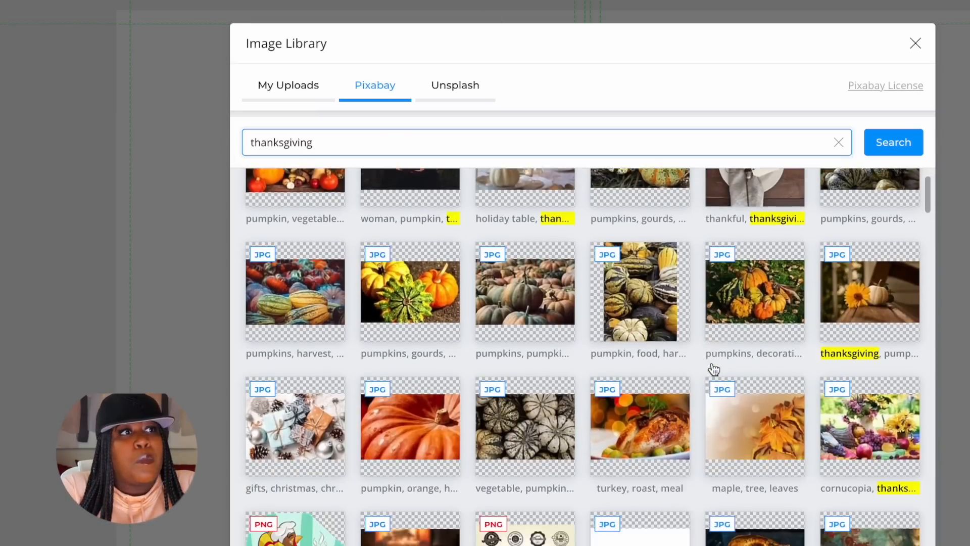
# - Browse the Pixabay thanksgiving images, place an autumn leaves picture on the cover and enlarge it to fill the front and back
pyautogui.scroll(-2, 714, 370)
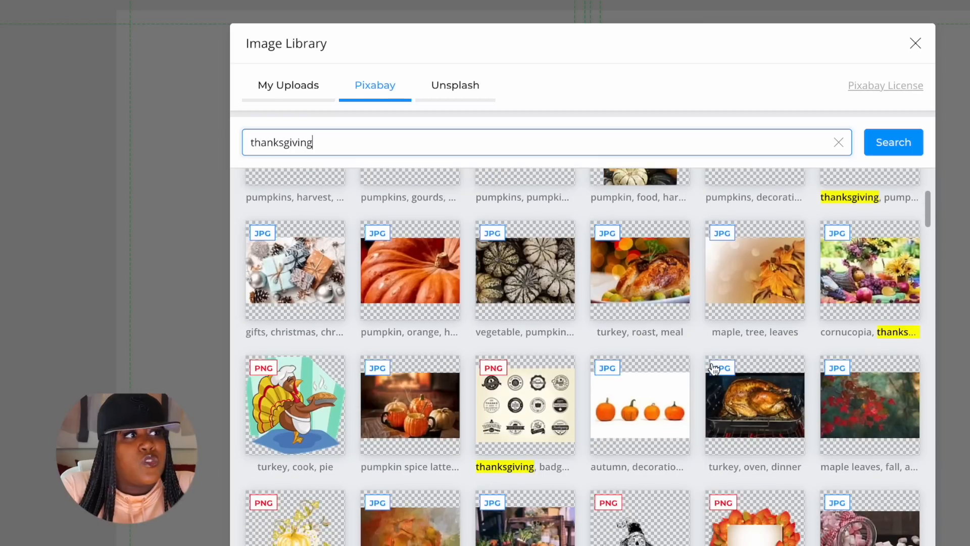
pyautogui.scroll(-2, 713, 370)
pyautogui.scroll(-2, 714, 369)
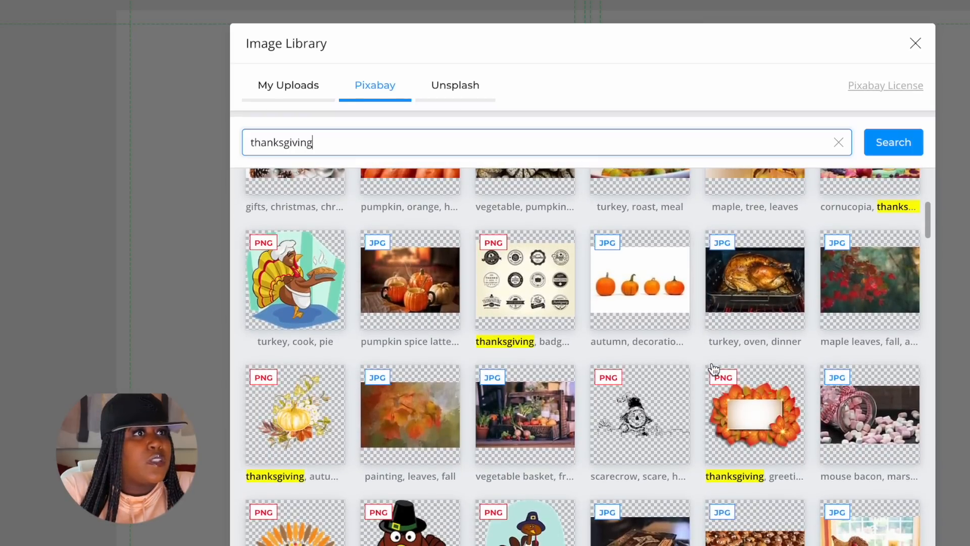
pyautogui.scroll(-5, 714, 369)
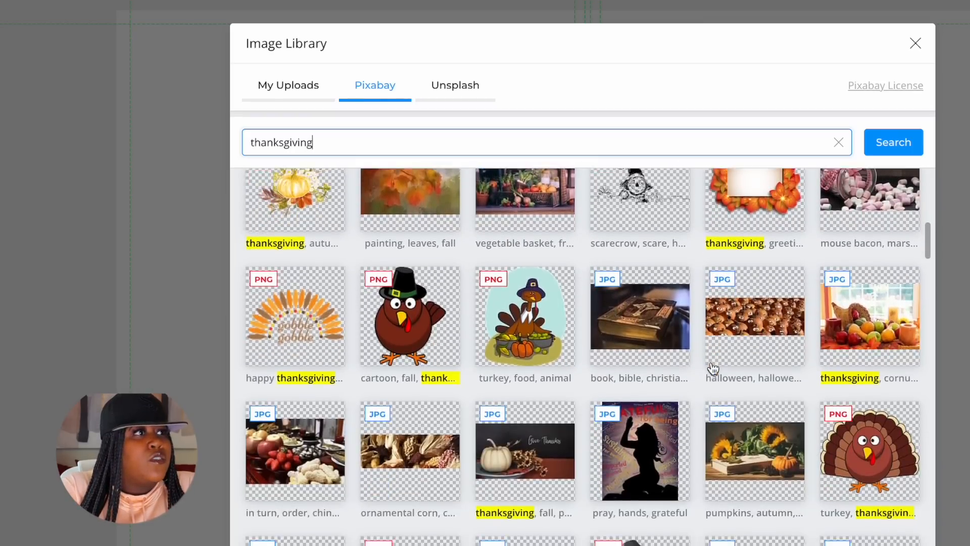
pyautogui.scroll(-6, 714, 369)
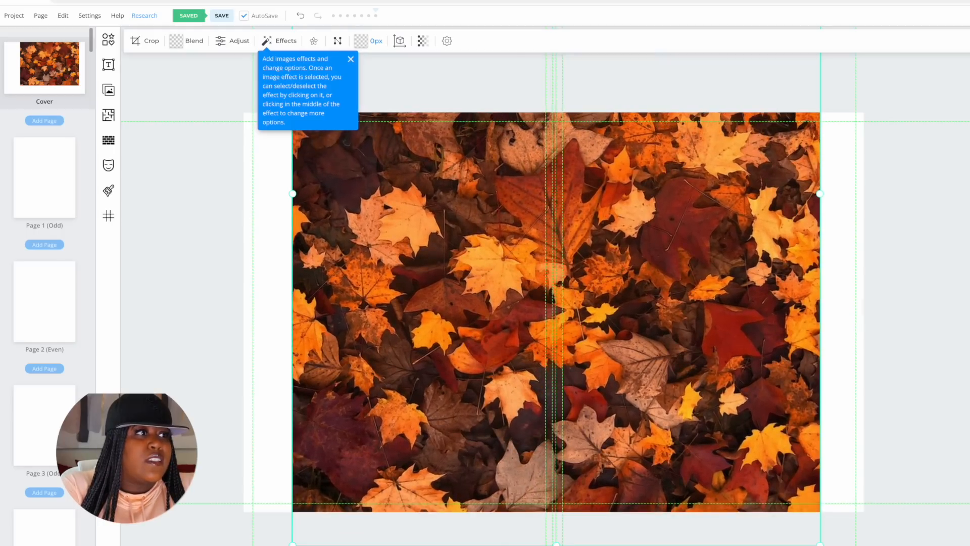
pyautogui.moveTo(335, 519)
pyautogui.mouseDown()
pyautogui.moveTo(308, 507)
pyautogui.moveTo(354, 490)
pyautogui.moveTo(453, 374)
pyautogui.mouseUp()
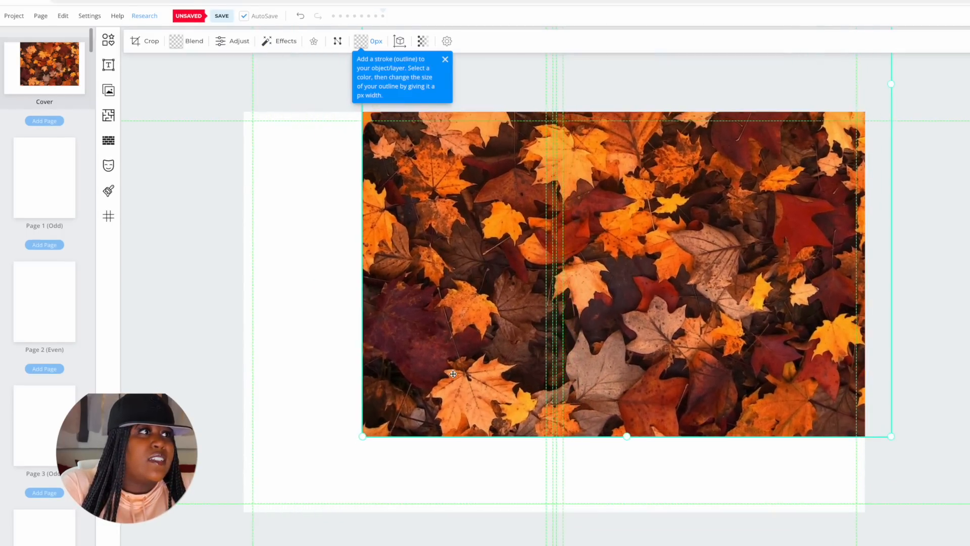
pyautogui.moveTo(360, 429)
pyautogui.mouseDown()
pyautogui.moveTo(319, 489)
pyautogui.moveTo(352, 510)
pyautogui.mouseUp()
pyautogui.moveTo(435, 419); pyautogui.dragTo(412, 471)
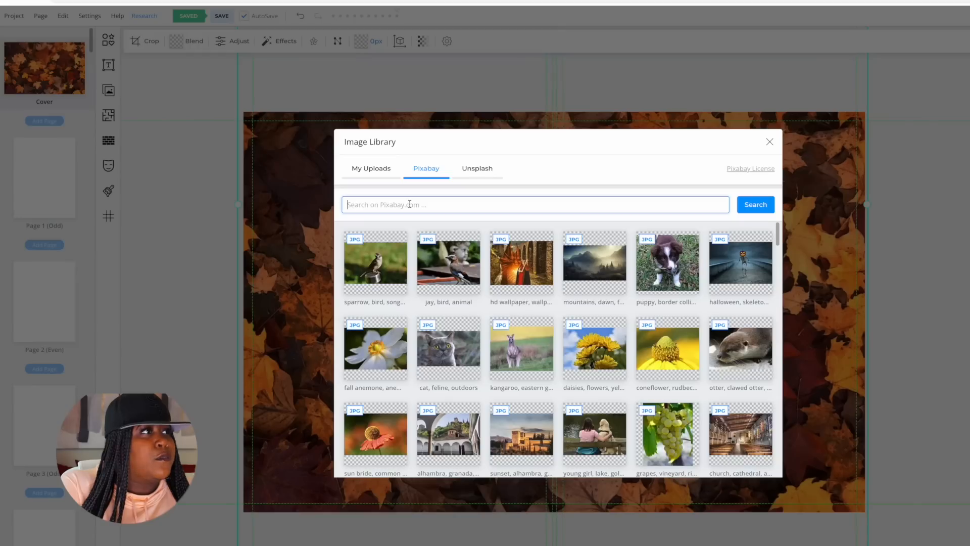
# - Add the thanksgiving greeting frame from the uploaded images and place it across the upper part of the front cover
pyautogui.click(369, 170)
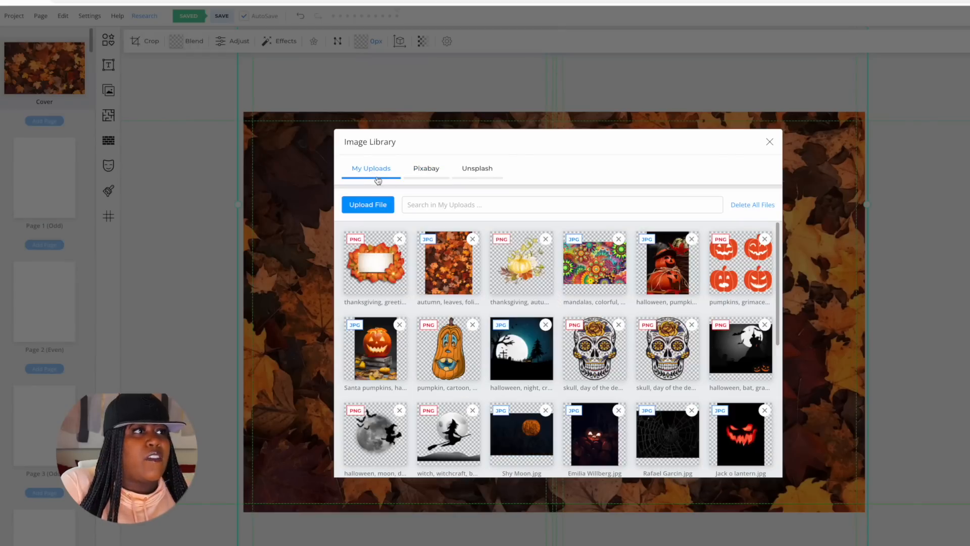
pyautogui.click(372, 267)
pyautogui.moveTo(766, 310); pyautogui.dragTo(766, 218)
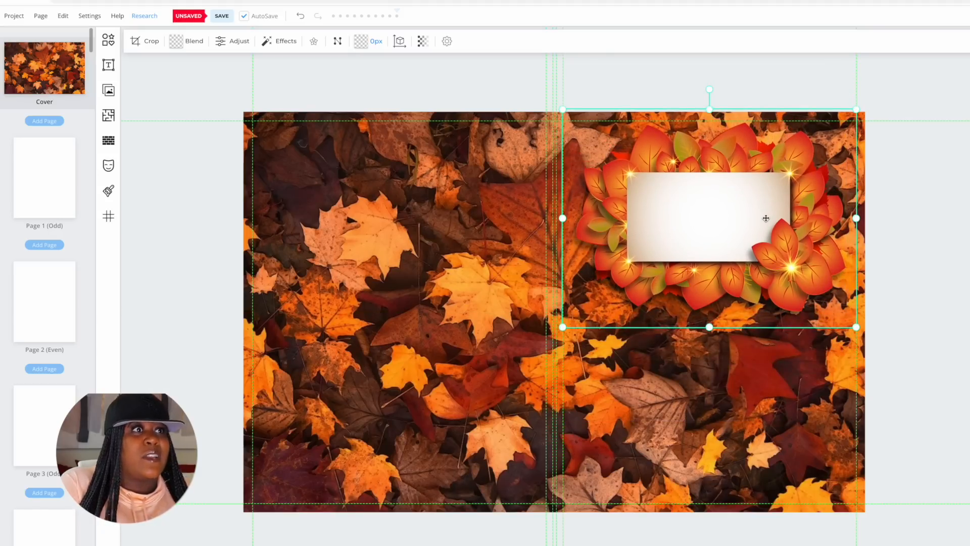
pyautogui.click(900, 197)
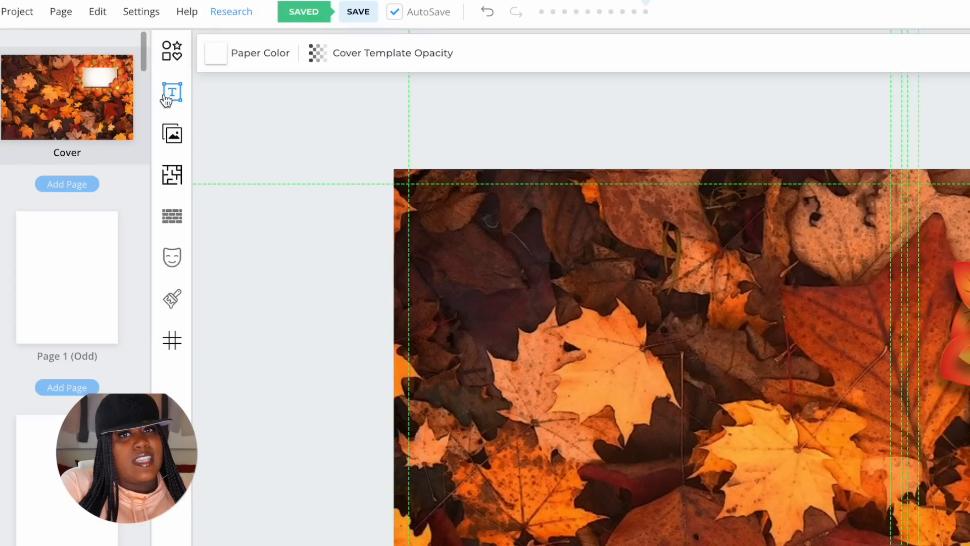
# - Add a heading reading "Thanksgiving" and fit it into the blank card of the leaf frame on the front cover
pyautogui.click(172, 101)
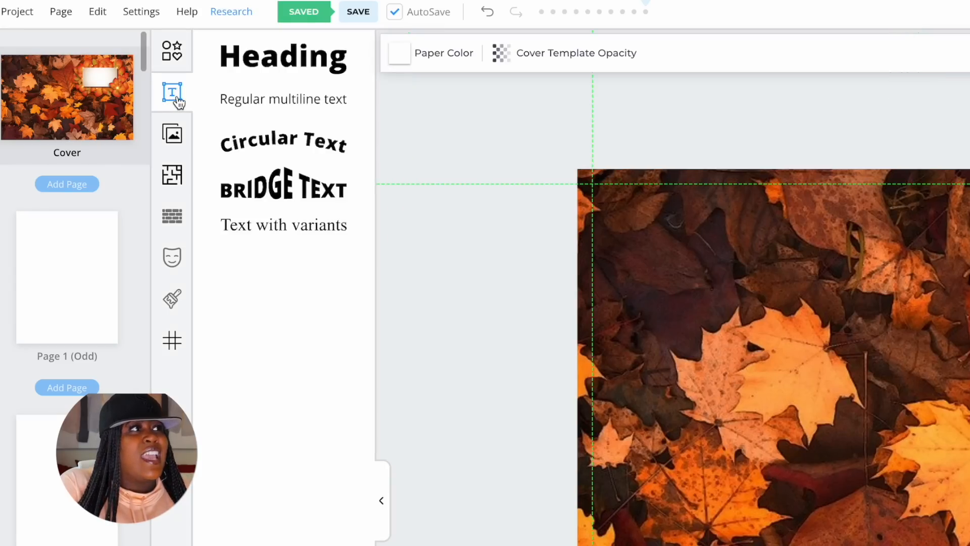
pyautogui.click(313, 58)
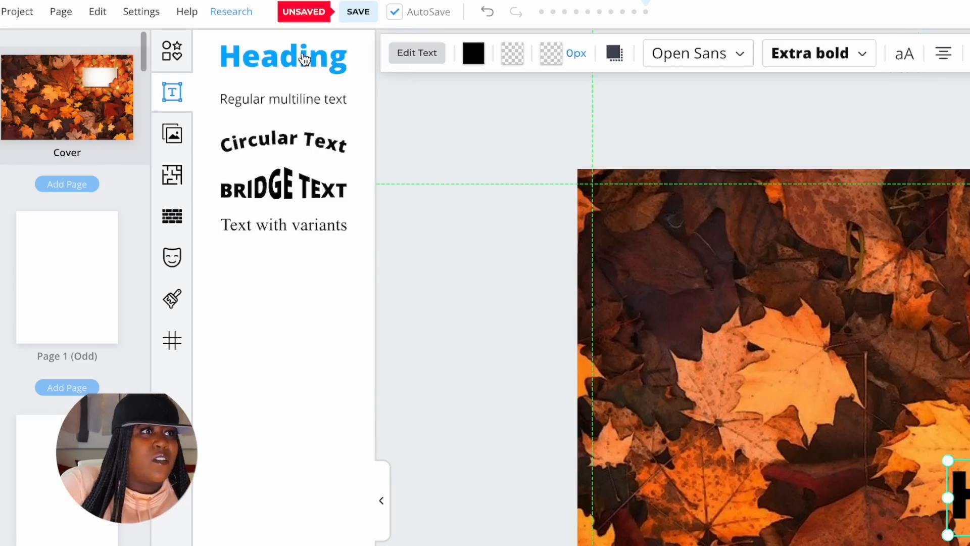
pyautogui.write('Thanksgiving')
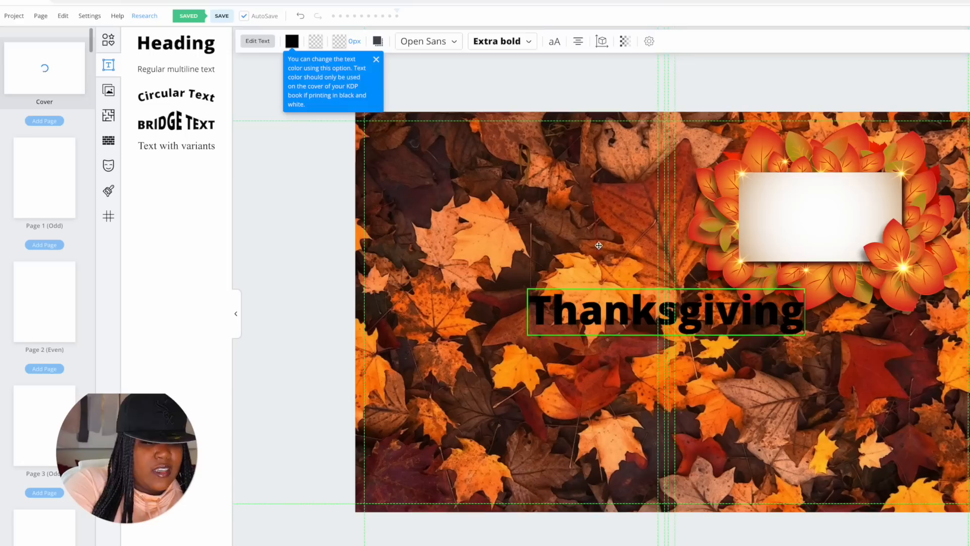
pyautogui.click(581, 328)
pyautogui.moveTo(581, 329); pyautogui.dragTo(745, 210)
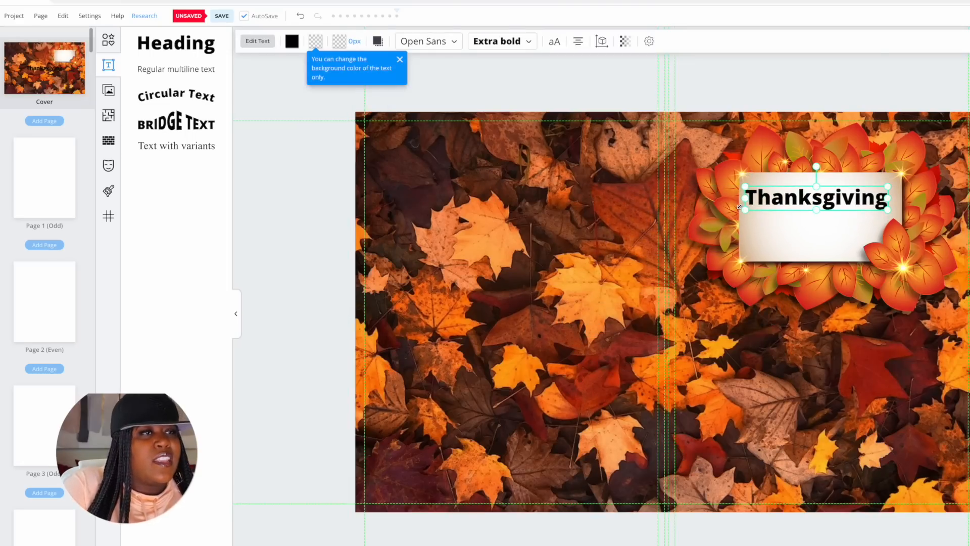
# - Add a second heading reading "Word Search" and place it on the card directly below the Thanksgiving heading
pyautogui.click(149, 49)
pyautogui.doubleClick(665, 309)
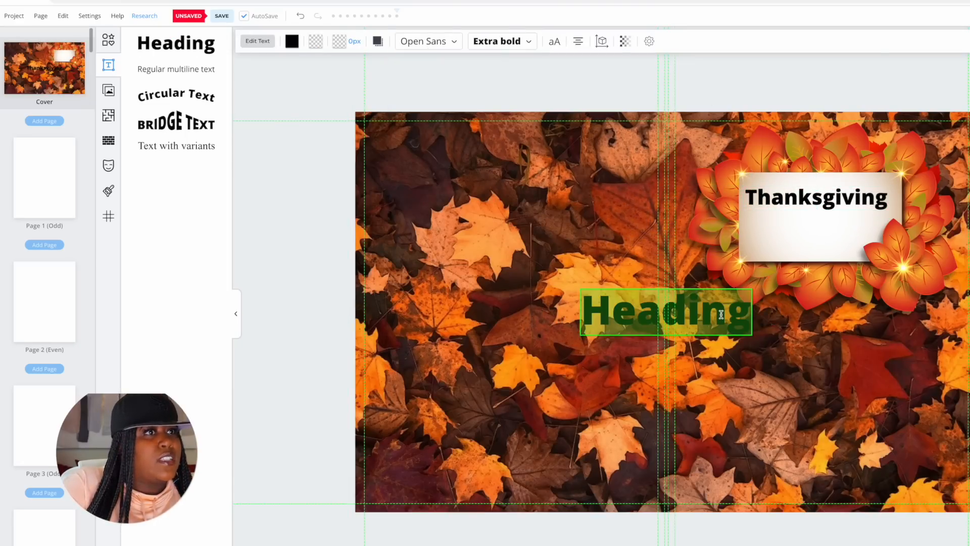
pyautogui.write('Word Search')
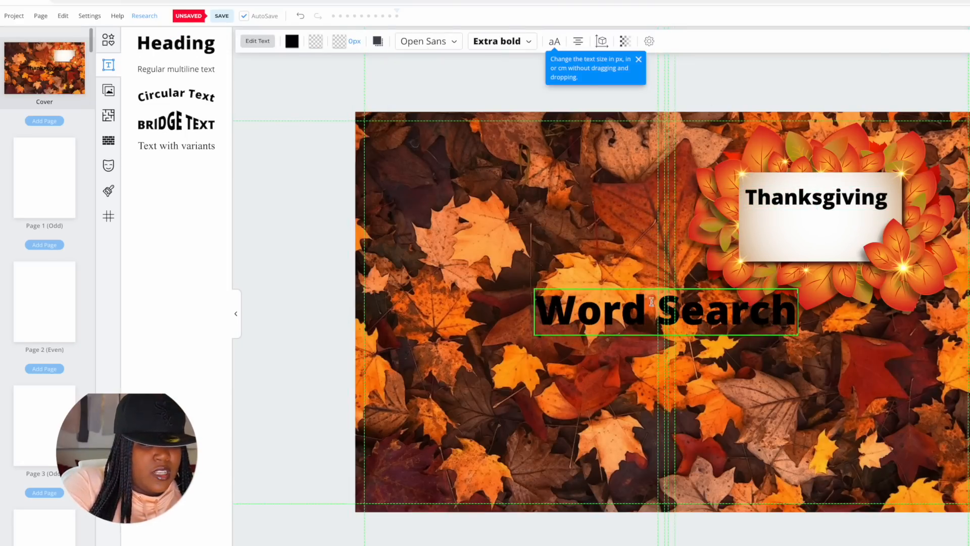
pyautogui.moveTo(667, 309); pyautogui.dragTo(776, 225)
# - Enlarge the Thanksgiving heading to nearly the card's width and align the Word Search heading beneath it
pyautogui.click(785, 199)
pyautogui.moveTo(888, 186); pyautogui.dragTo(903, 182)
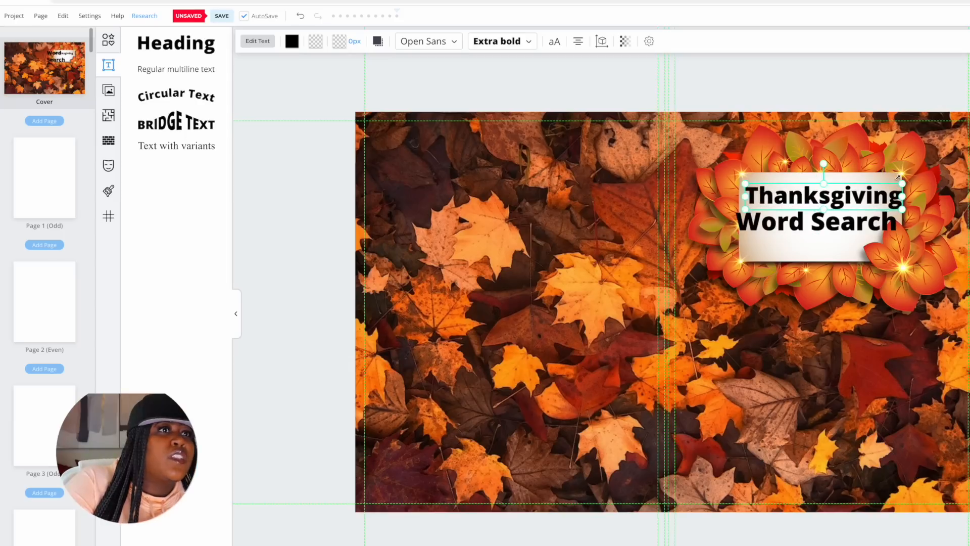
pyautogui.moveTo(833, 226); pyautogui.dragTo(839, 226)
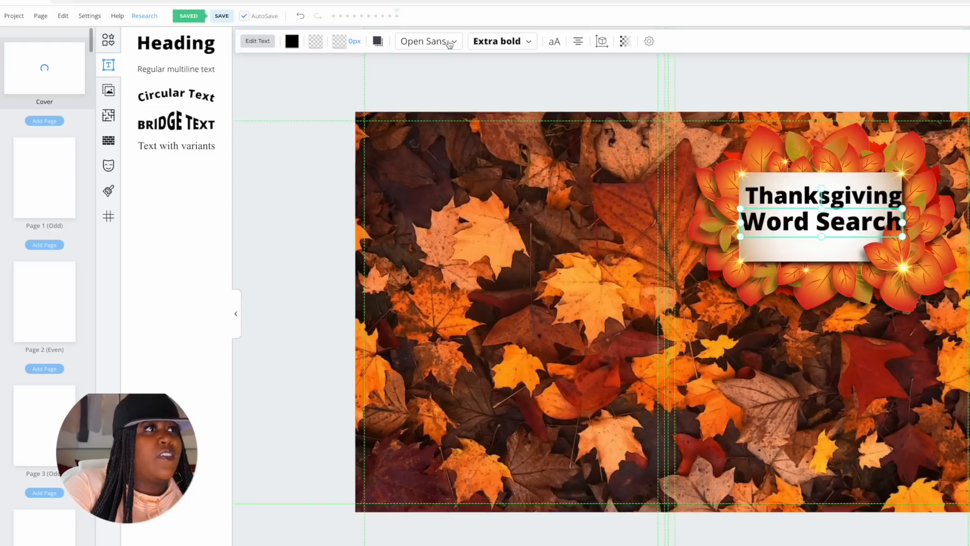
# - Change the font of the Word Search heading to Aguafina Script
pyautogui.click(441, 43)
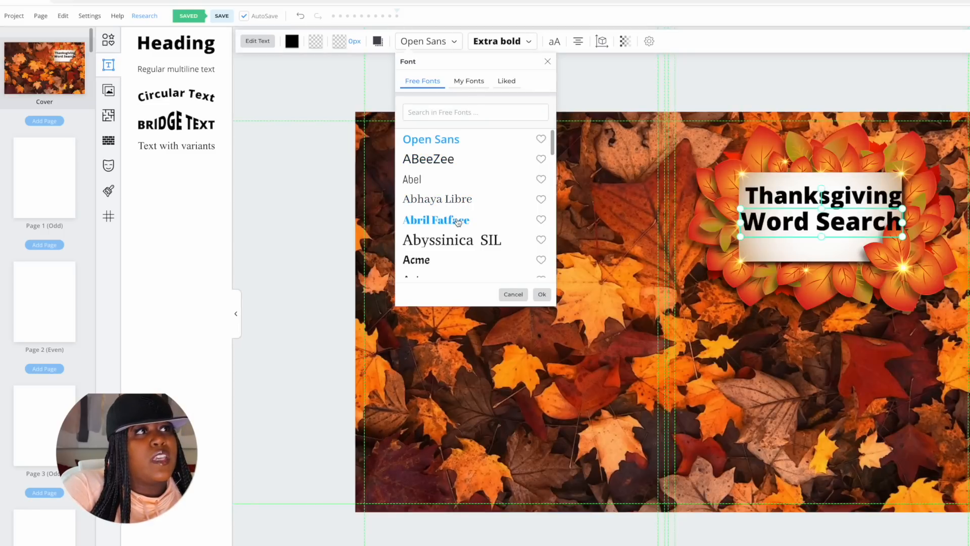
pyautogui.scroll(-5, 457, 223)
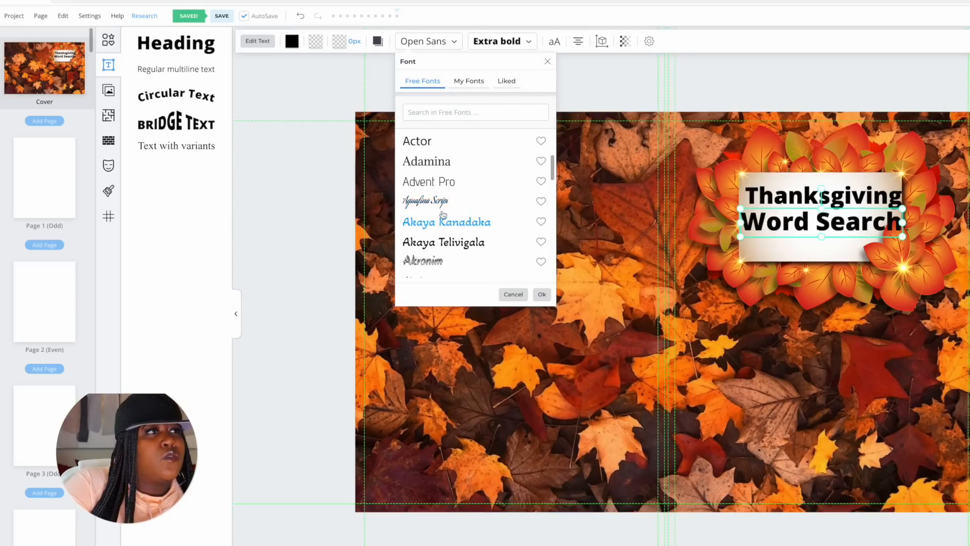
pyautogui.click(439, 202)
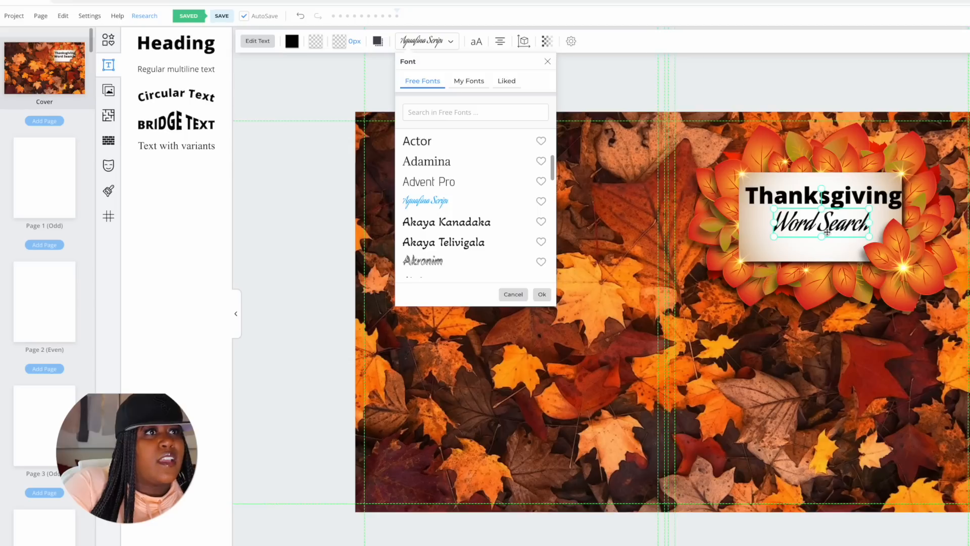
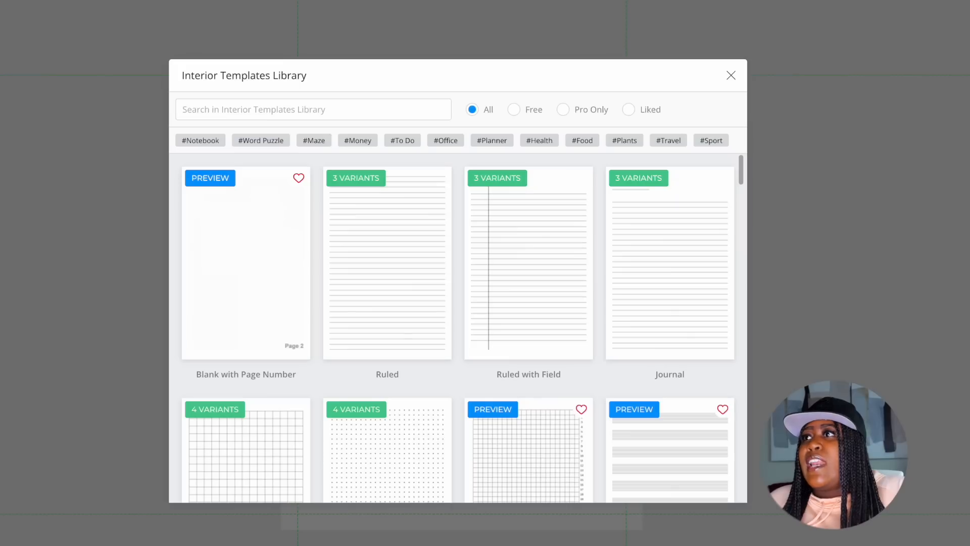
# - Filter the Interior Templates Library by #Word Puzzle and choose the WordsSearch template
pyautogui.click(260, 140)
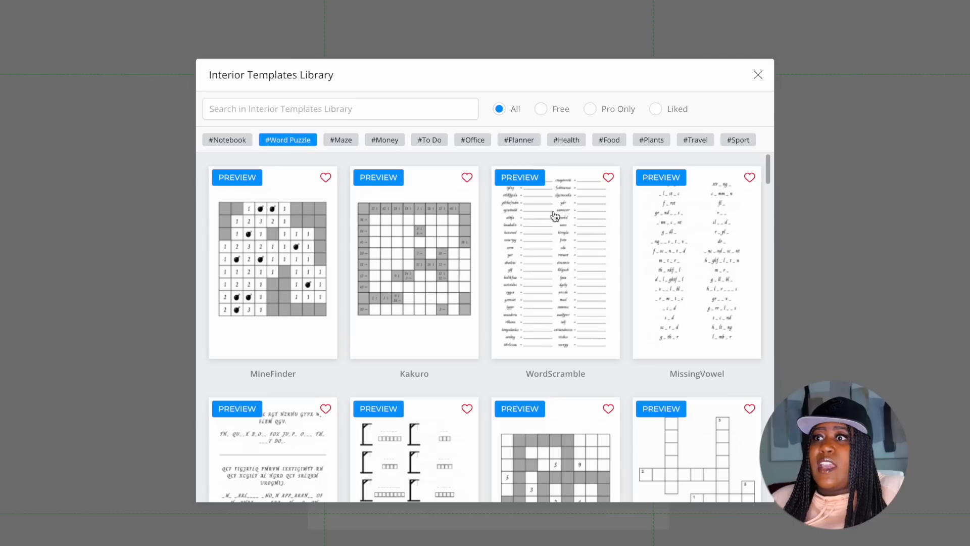
pyautogui.scroll(-9, 463, 296)
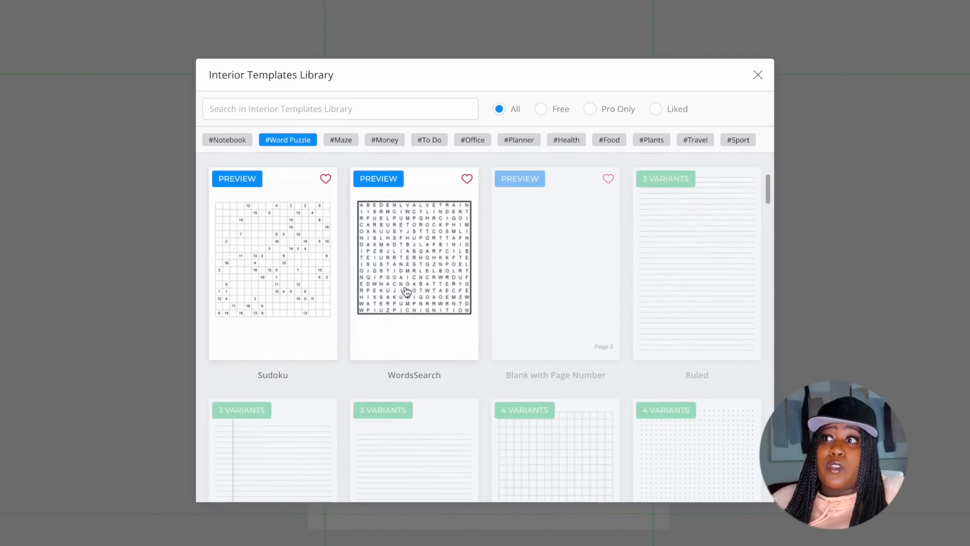
pyautogui.click(397, 255)
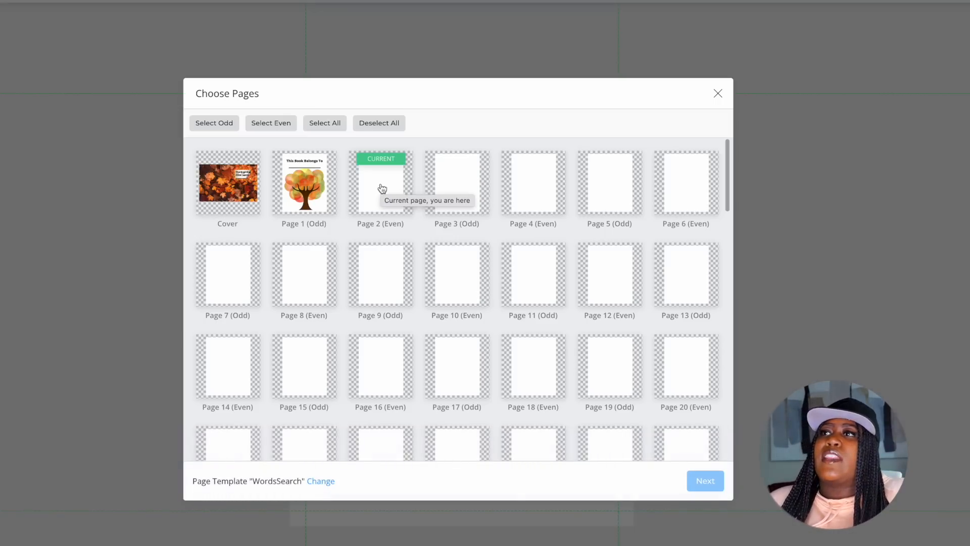
# - Select pages 2 to 5 for the WordsSearch template and continue to its options
pyautogui.click(382, 188)
pyautogui.click(464, 188)
pyautogui.click(560, 188)
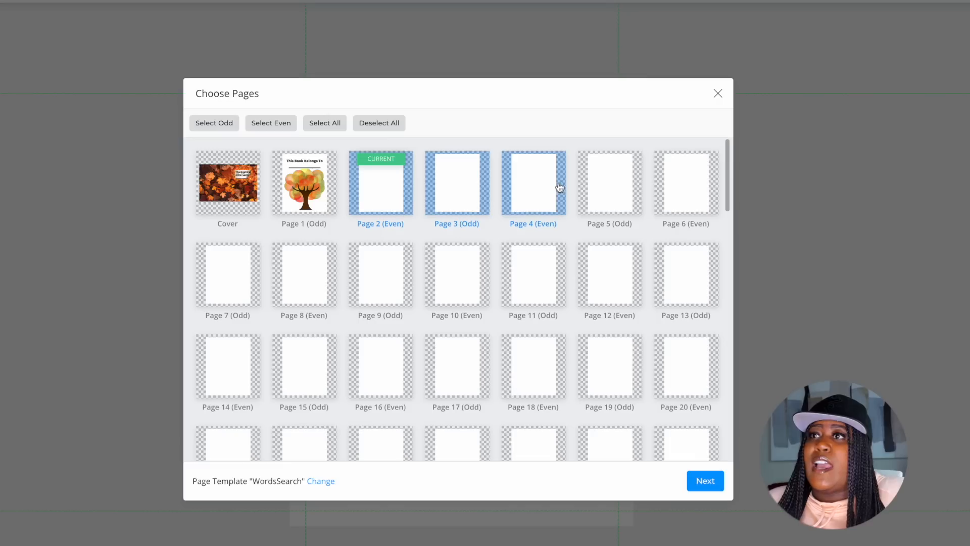
pyautogui.click(610, 185)
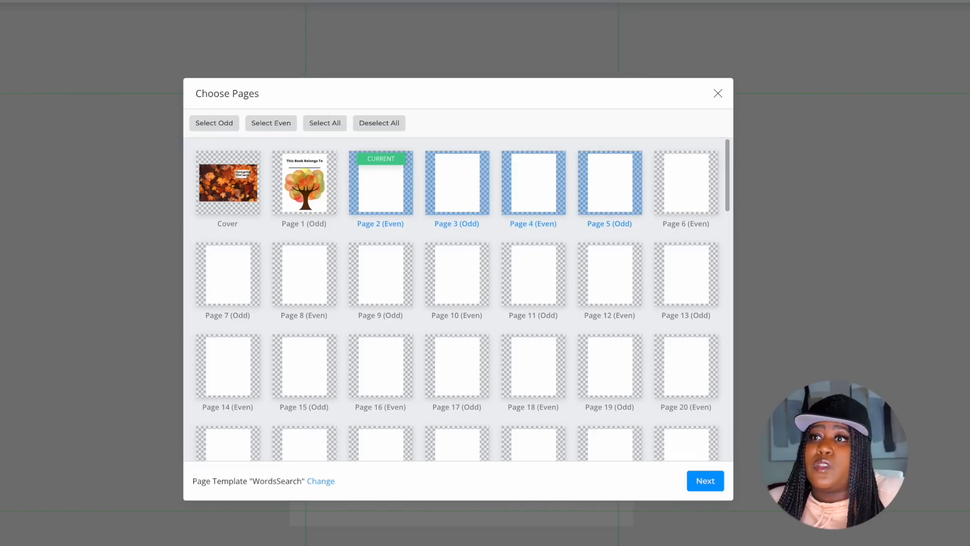
pyautogui.click(706, 481)
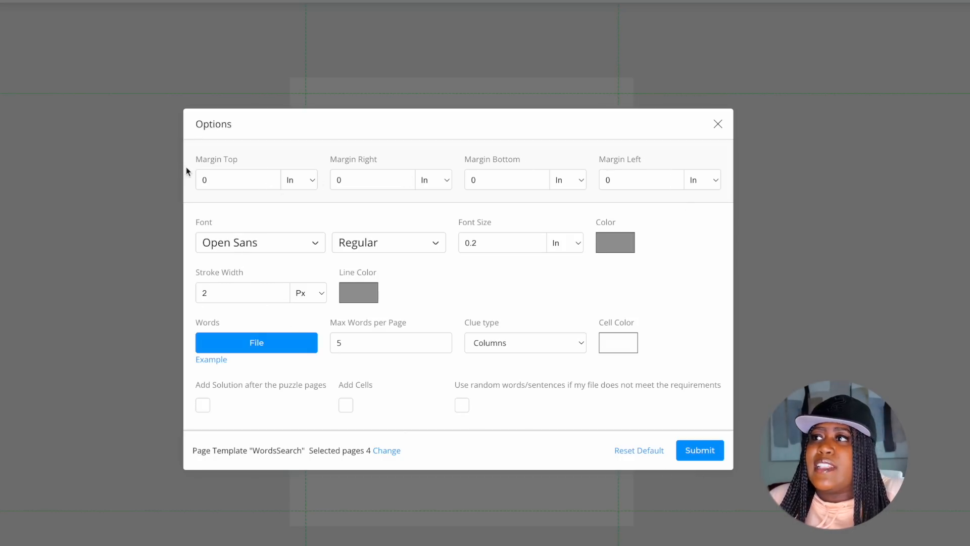
# - Set the word search puzzle font to Abril Fatface
pyautogui.click(241, 240)
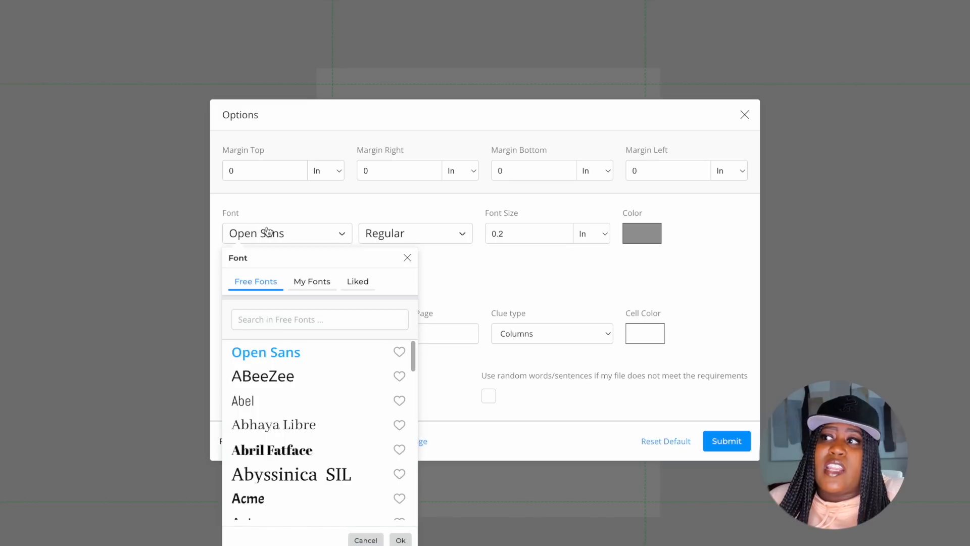
pyautogui.scroll(-1, 298, 455)
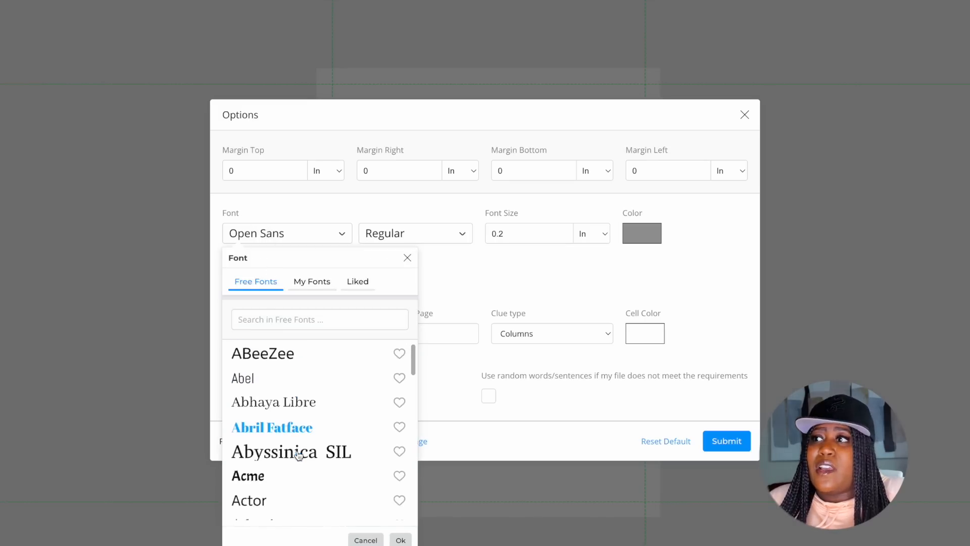
pyautogui.click(295, 419)
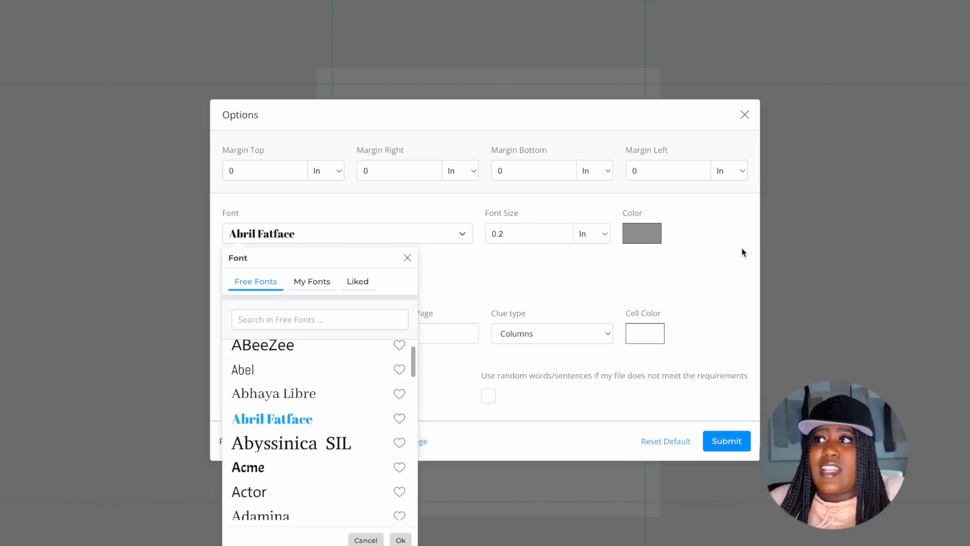
pyautogui.click(396, 542)
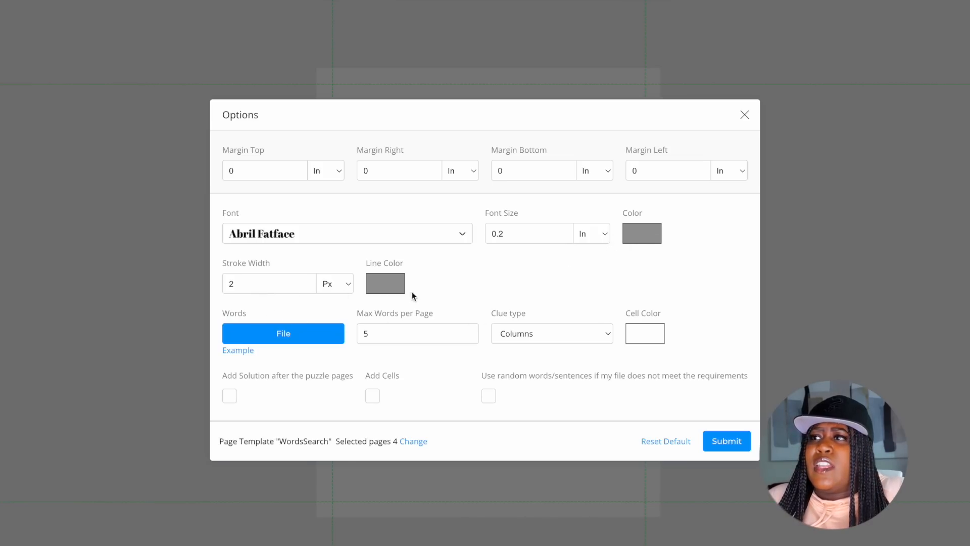
# - Set the puzzle's Line Color to near-black, hex 111111
pyautogui.click(386, 288)
pyautogui.click(381, 436)
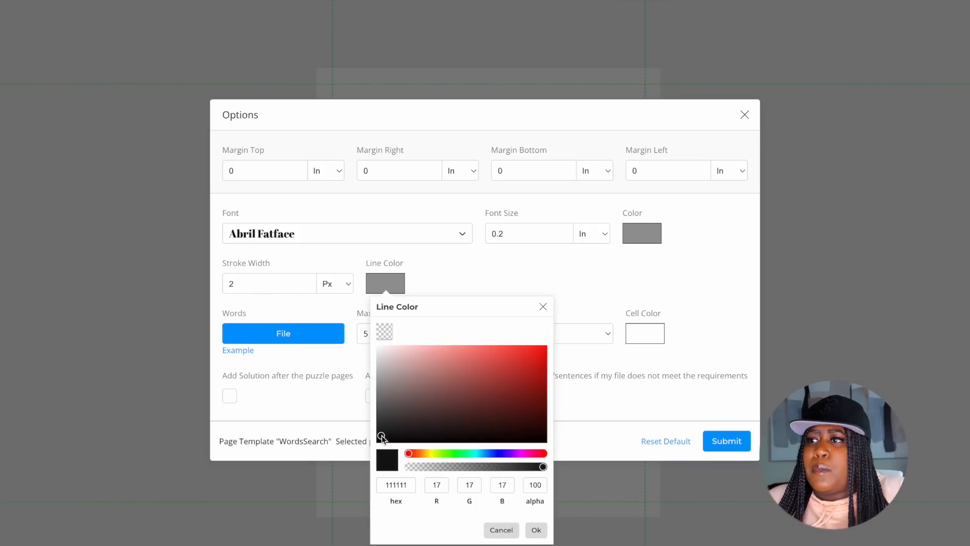
pyautogui.click(537, 531)
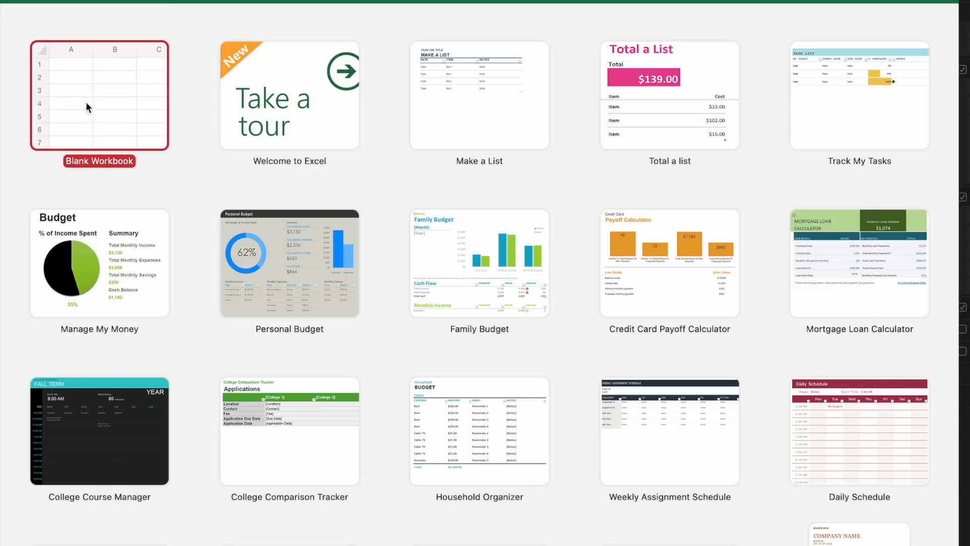
# - Switch to Excel, create a blank workbook for the word list and start saving it
pyautogui.doubleClick(101, 96)
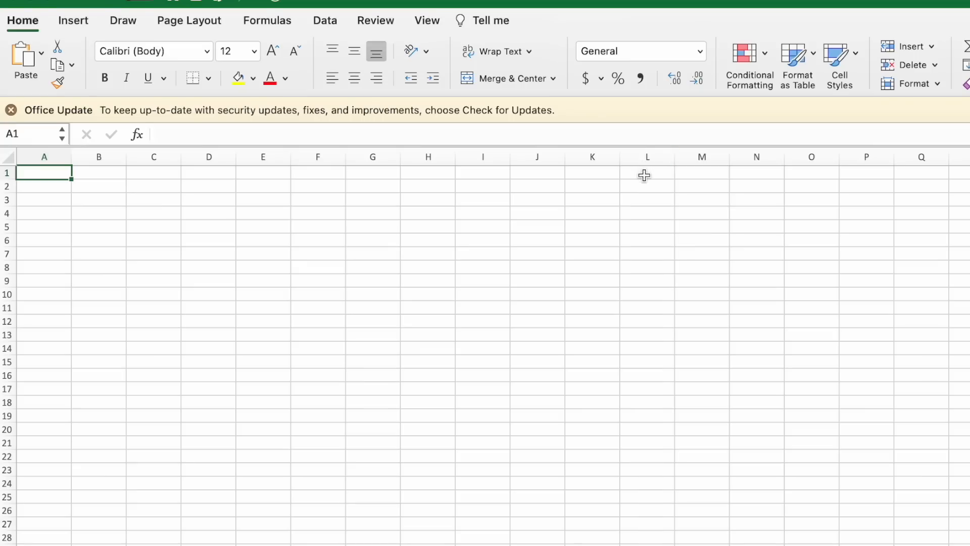
pyautogui.press('super+s')
pyautogui.click(629, 216)
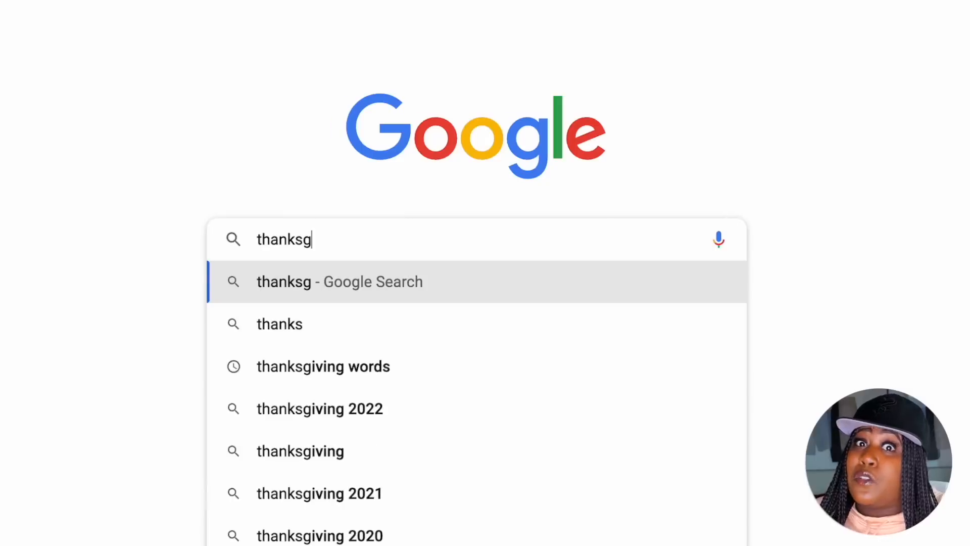
# - Search Google for "thanksgiving words" and open the playosmo.com result to read its list of Thanksgiving words
pyautogui.write('iving words')
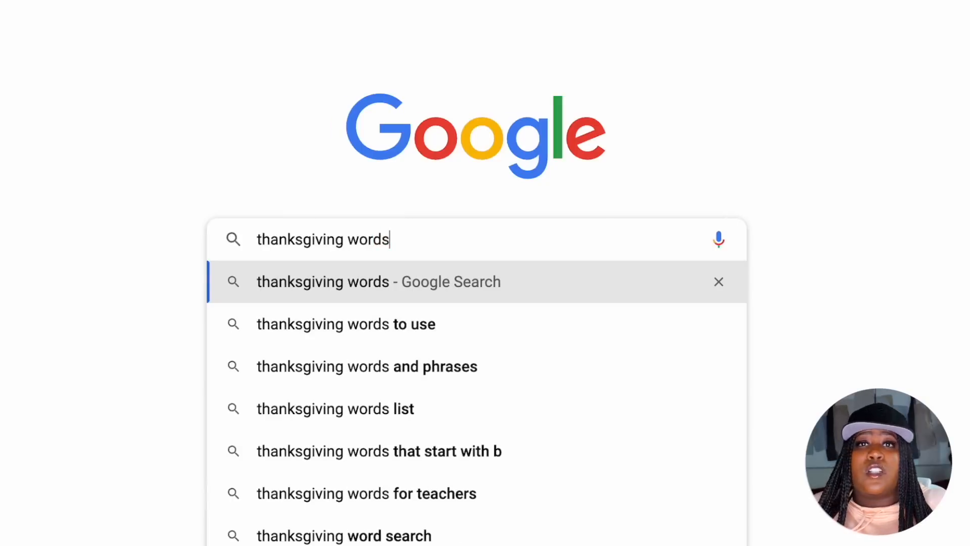
pyautogui.press('Return')
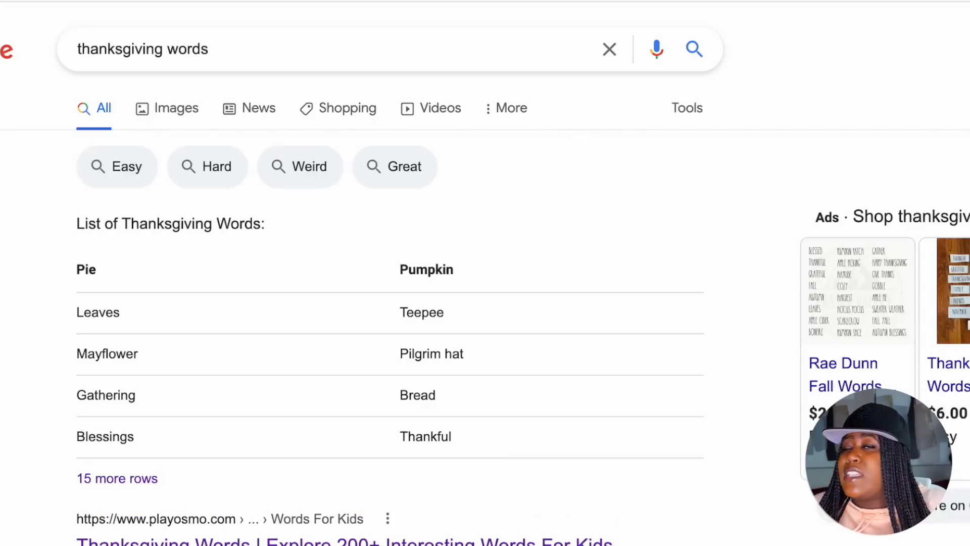
pyautogui.scroll(-5, 485, 273)
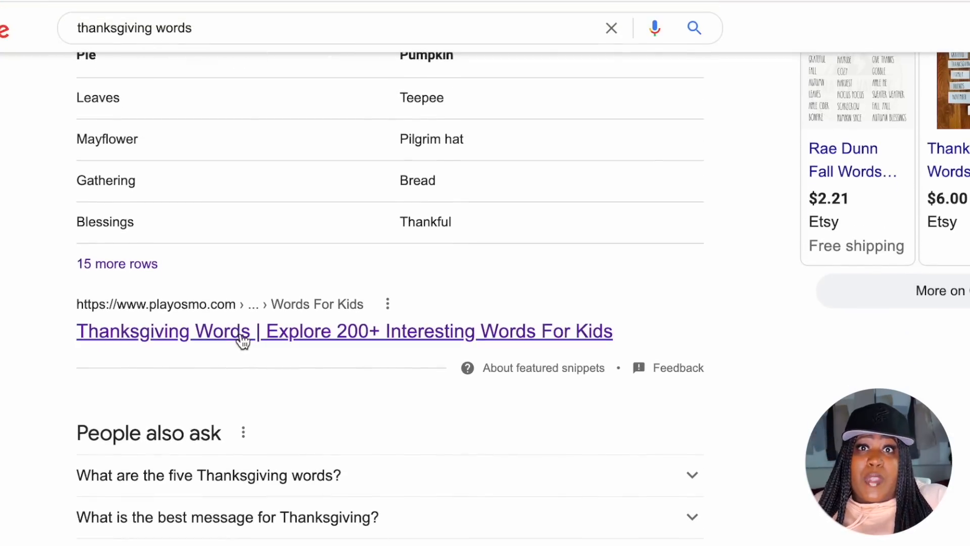
pyautogui.click(243, 342)
pyautogui.scroll(-3, 485, 273)
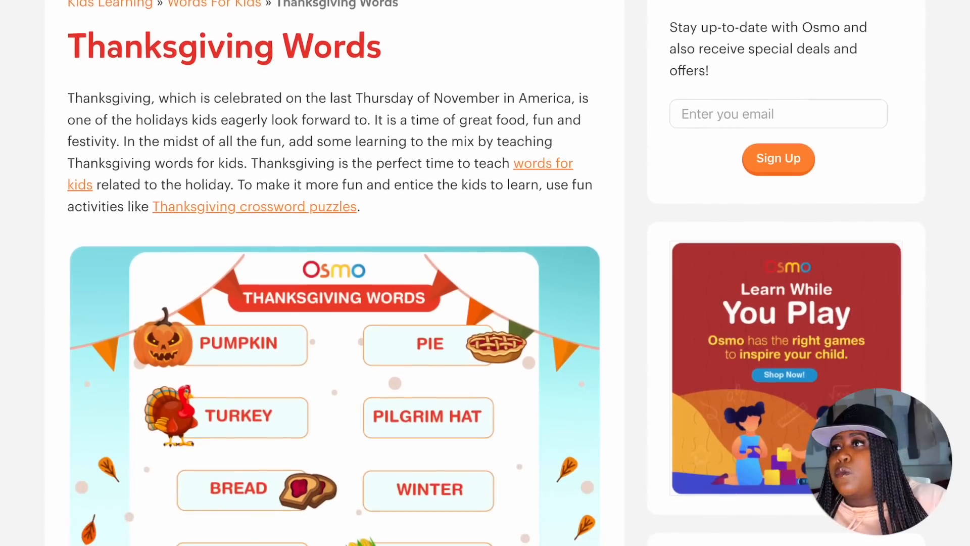
pyautogui.scroll(-10, 485, 273)
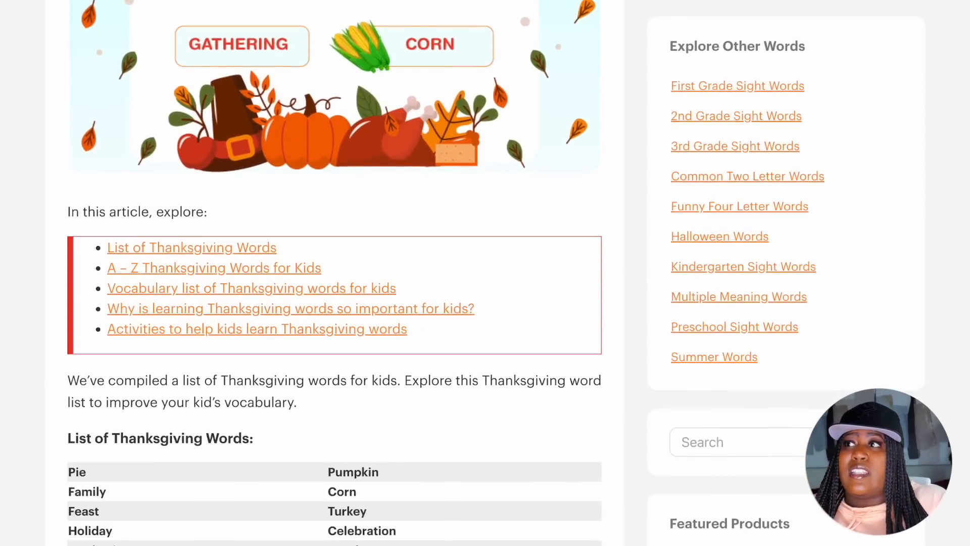
pyautogui.scroll(-4, 486, 273)
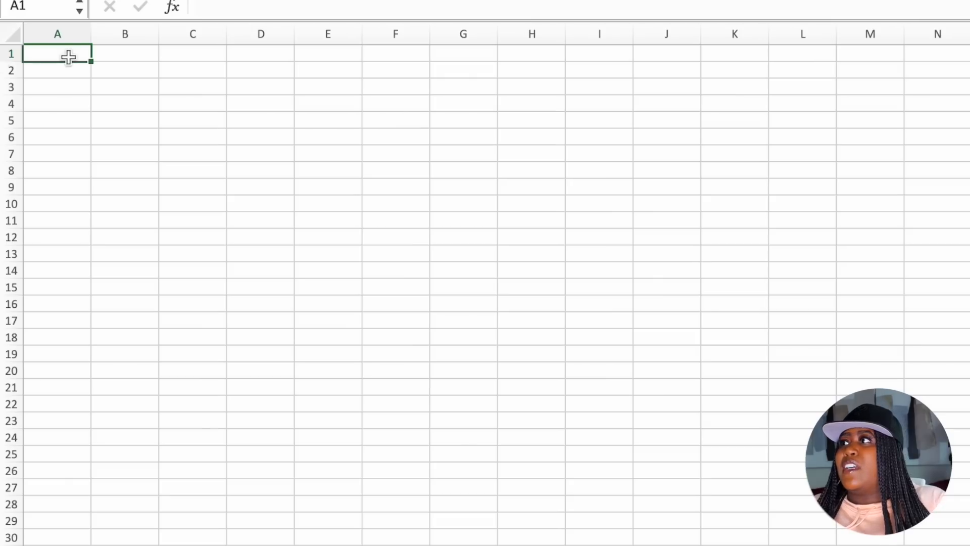
# - In Excel, list thanksgiving, holiday, family, food, fun, pie and tradition in column A, one word per row
pyautogui.write('thanksgiving')
pyautogui.press('Tab')
pyautogui.press('Return')
pyautogui.write('holiday')
pyautogui.press('Return')
pyautogui.write('family')
pyautogui.press('Return')
pyautogui.write('food')
pyautogui.press('Return')
pyautogui.write('fun')
pyautogui.press('Return')
pyautogui.write('pie tradition')
# - Continue the column A word list with turkey, food and leaves in rows 8 to 10
pyautogui.click(37, 162)
pyautogui.write('turkey')
pyautogui.click(42, 194)
pyautogui.hscroll(1, 45, 181)
pyautogui.hscroll(-1, 46, 181)
pyautogui.click(49, 163)
pyautogui.click(67, 180)
pyautogui.write('food')
pyautogui.click(65, 198)
pyautogui.write('leaves')
pyautogui.click(62, 211)
pyautogui.scroll(-1, 62, 211)
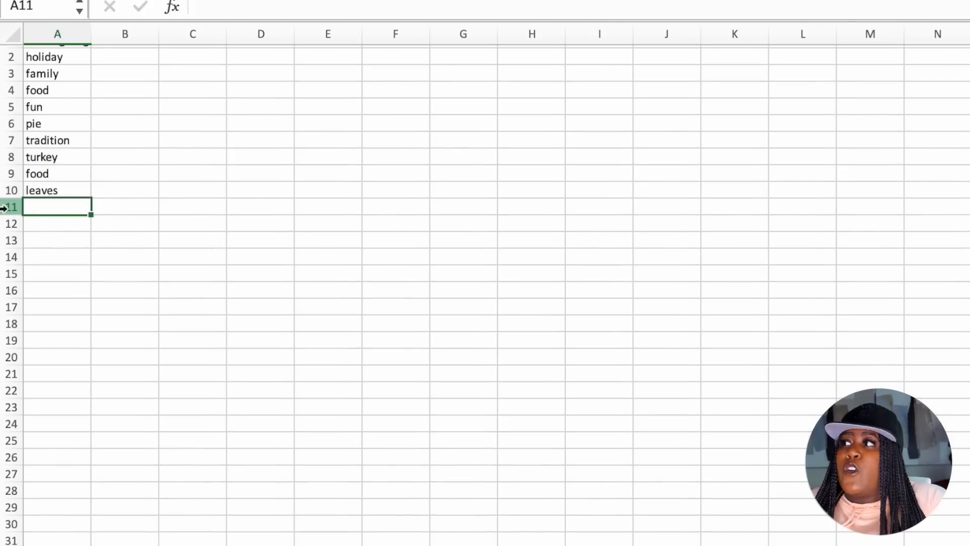
pyautogui.click(63, 233)
pyautogui.click(66, 226)
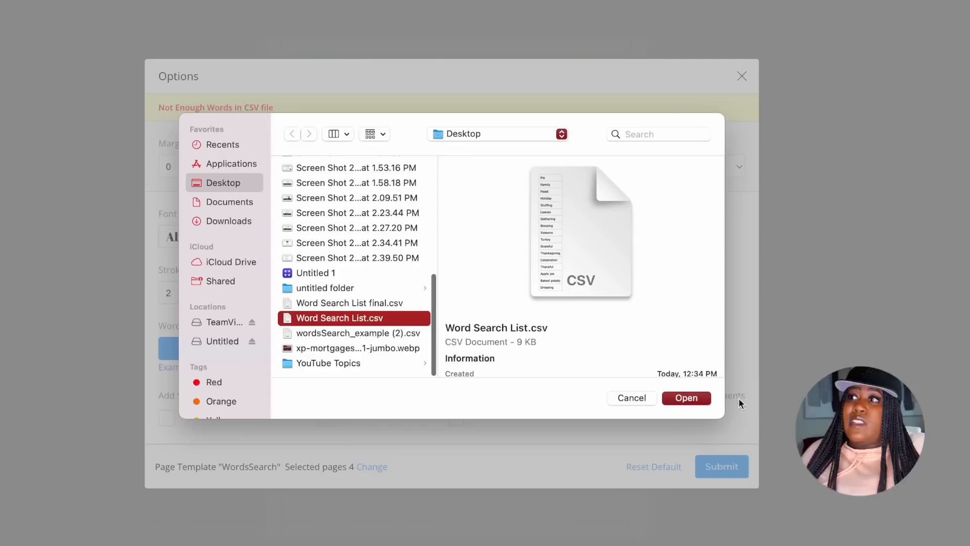
# - Load Word Search List.csv as the puzzle words and set Max Words per Page to 10
pyautogui.click(692, 398)
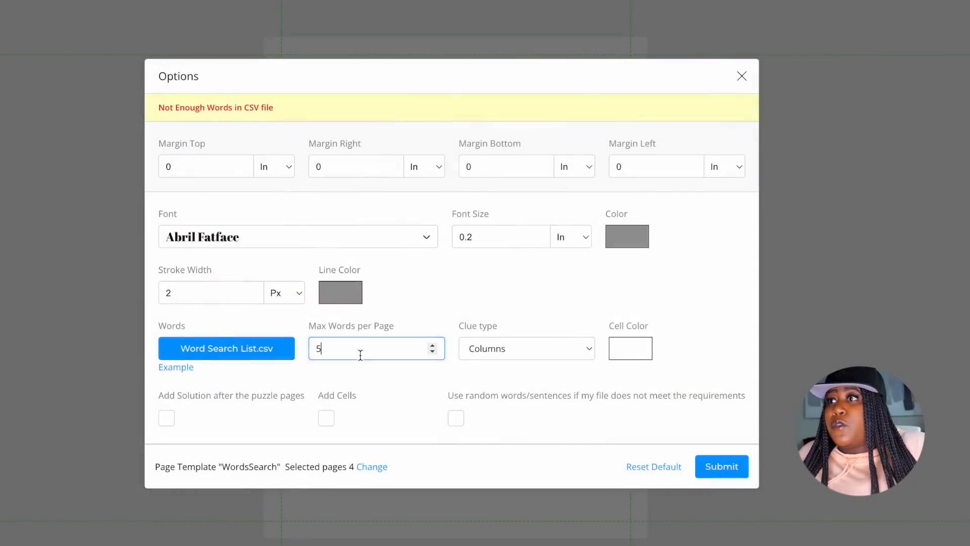
pyautogui.press('BackSpace')
pyautogui.write('10')
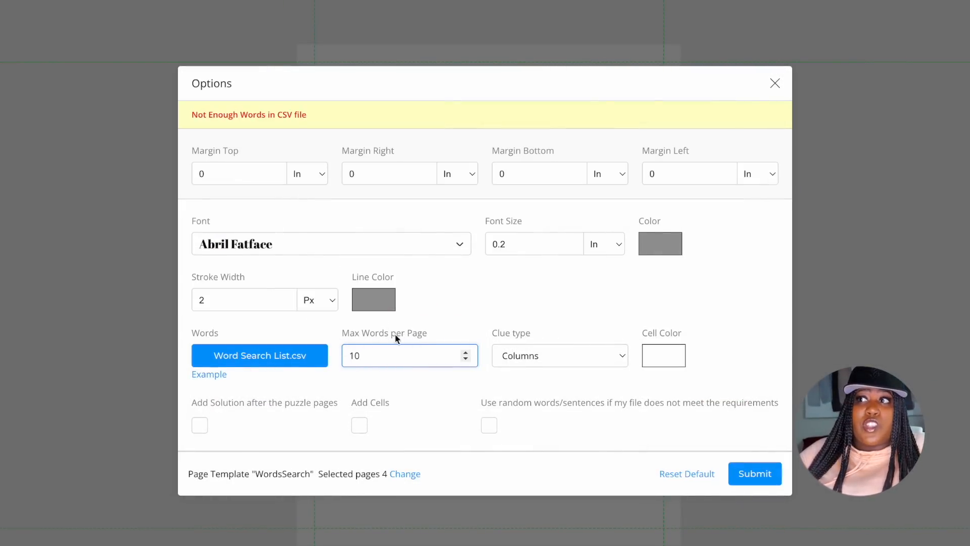
# - Enable solutions after the puzzle pages, cells, and random words for missing entries, and submit the WordsSearch options
pyautogui.click(720, 357)
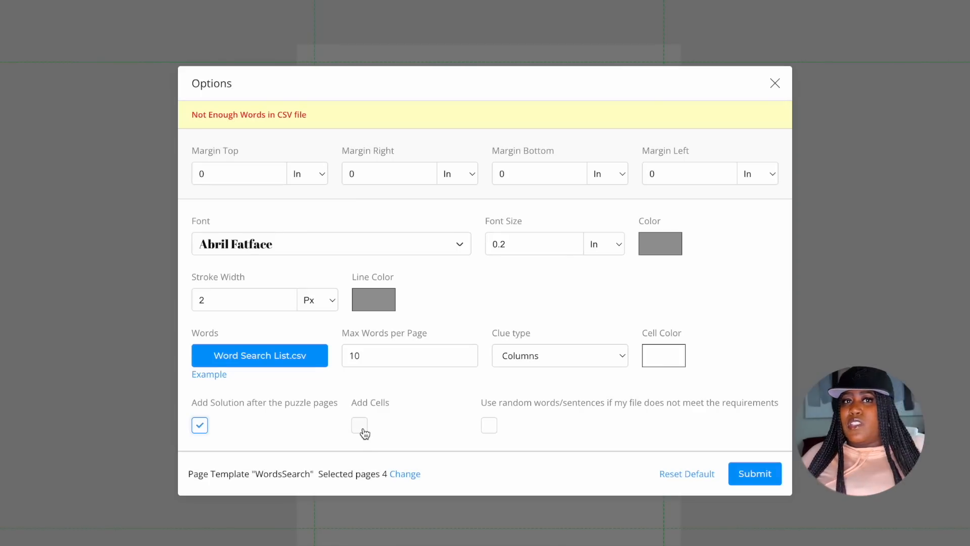
pyautogui.click(362, 428)
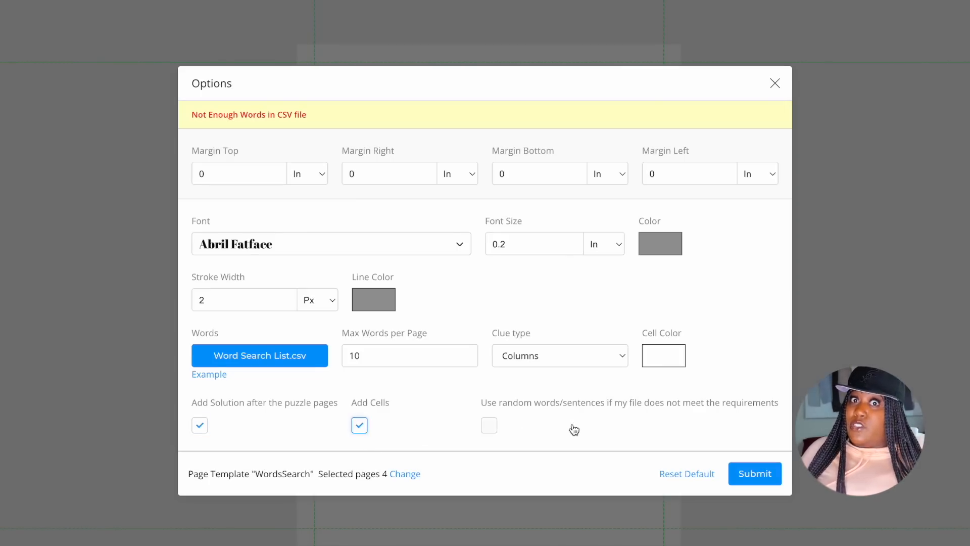
pyautogui.click(495, 430)
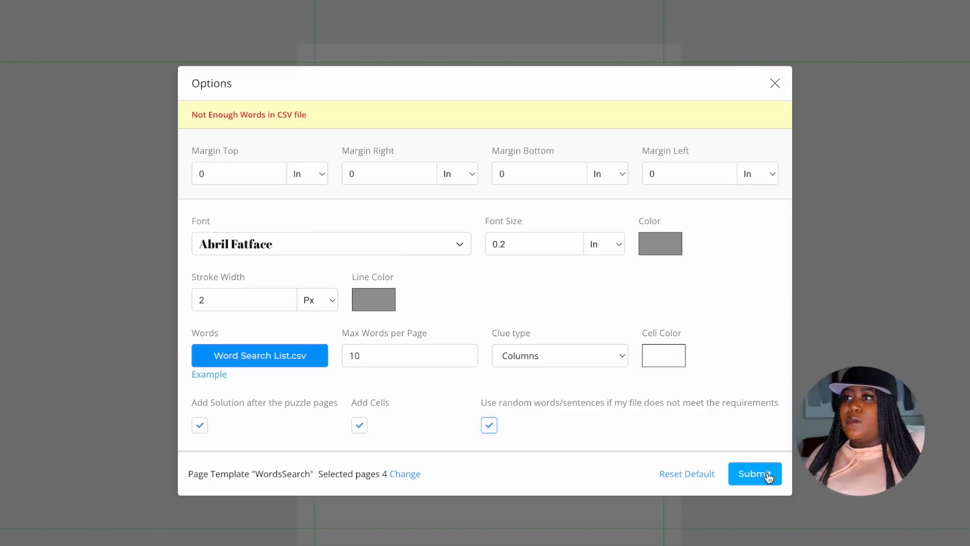
pyautogui.click(768, 478)
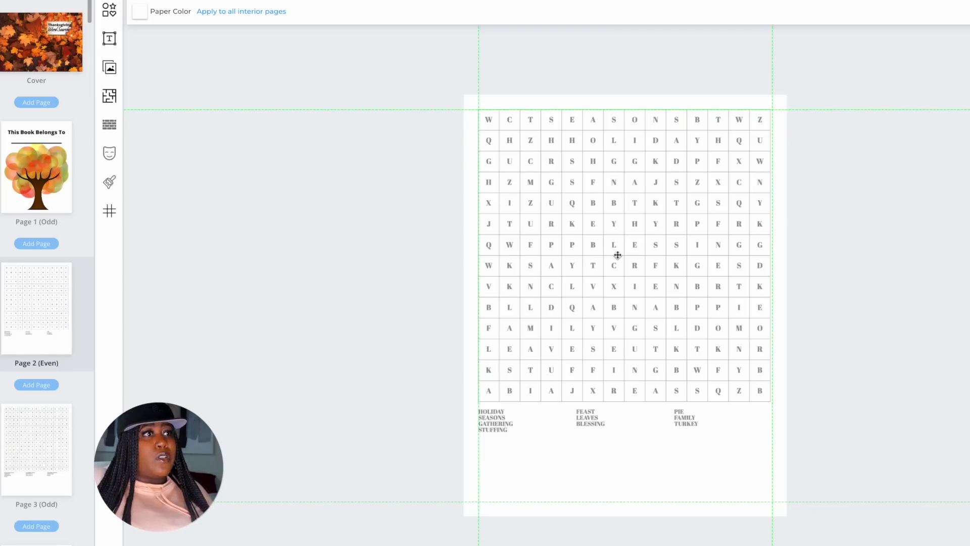
# - Examine the generated puzzle on page 3 and the solution pages 6, 7 and 8
pyautogui.click(28, 465)
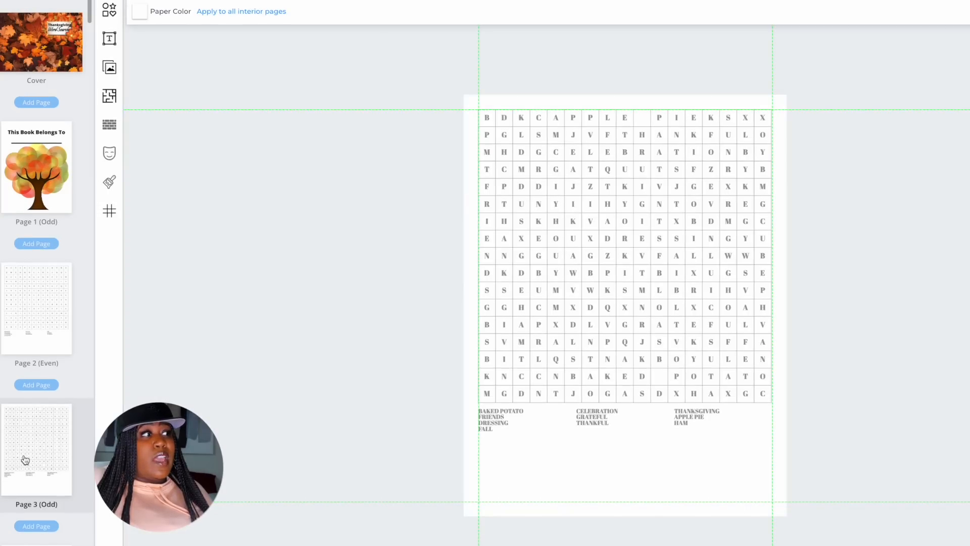
pyautogui.scroll(-3, 25, 460)
pyautogui.click(25, 459)
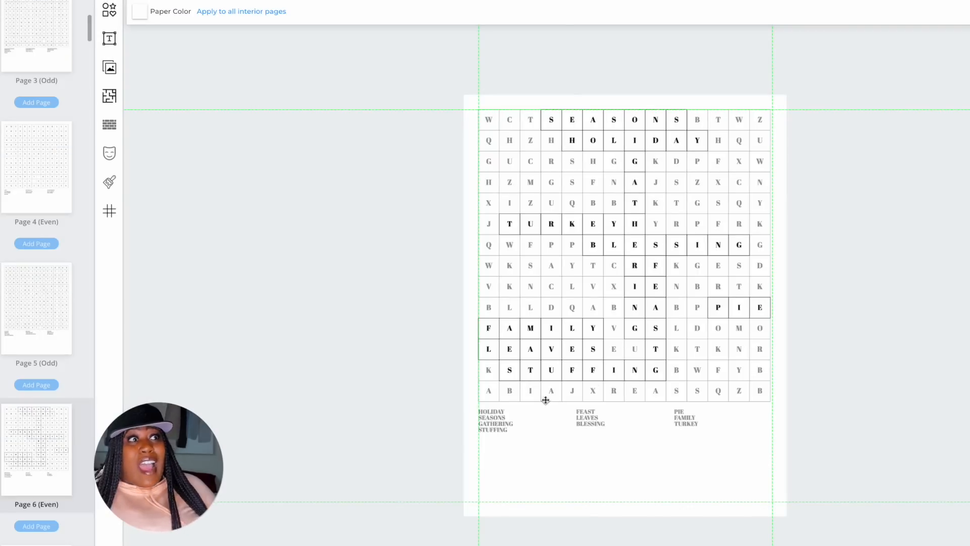
pyautogui.scroll(-3, 31, 475)
pyautogui.click(35, 448)
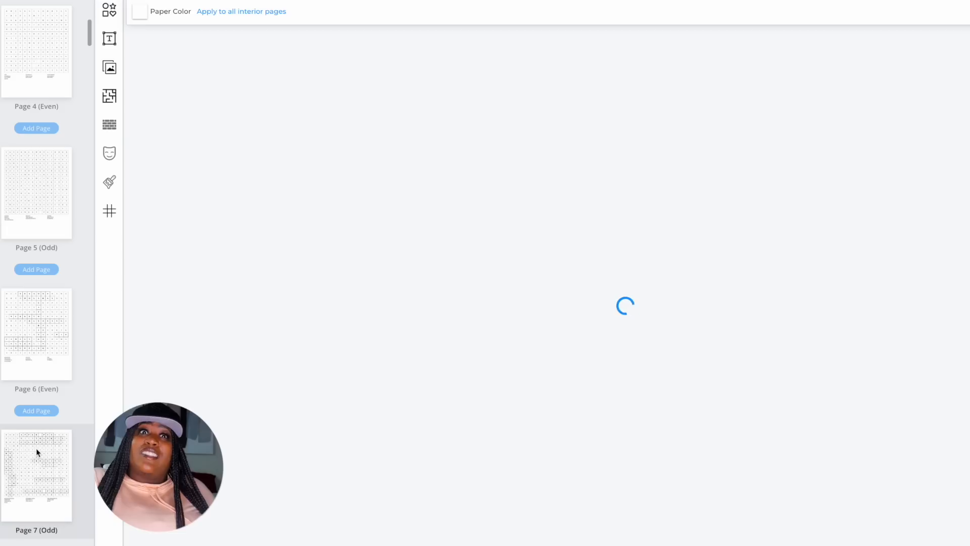
pyautogui.scroll(-3, 37, 453)
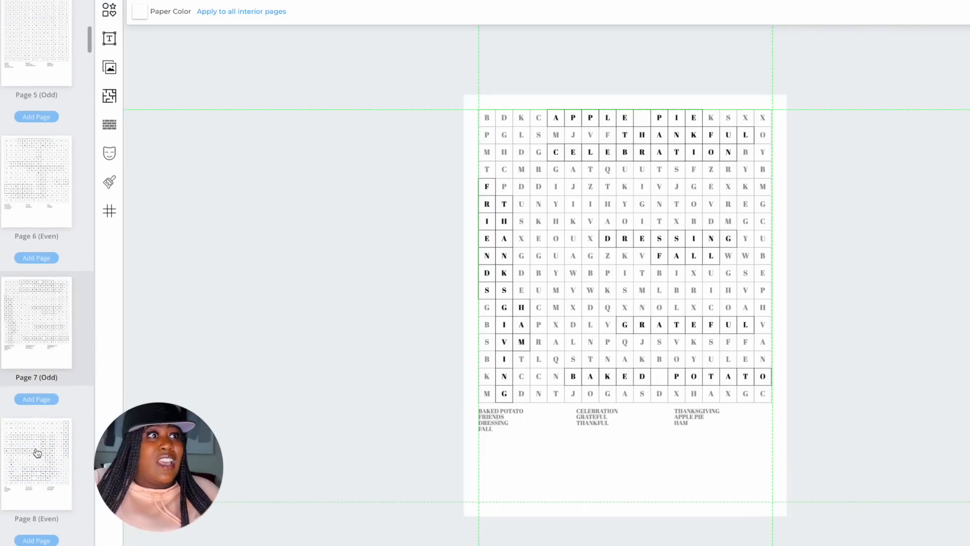
pyautogui.click(35, 450)
# - Move page 2's puzzle down and add a heading reading "Word Search Puzzle #1" in the space above it
pyautogui.click(661, 229)
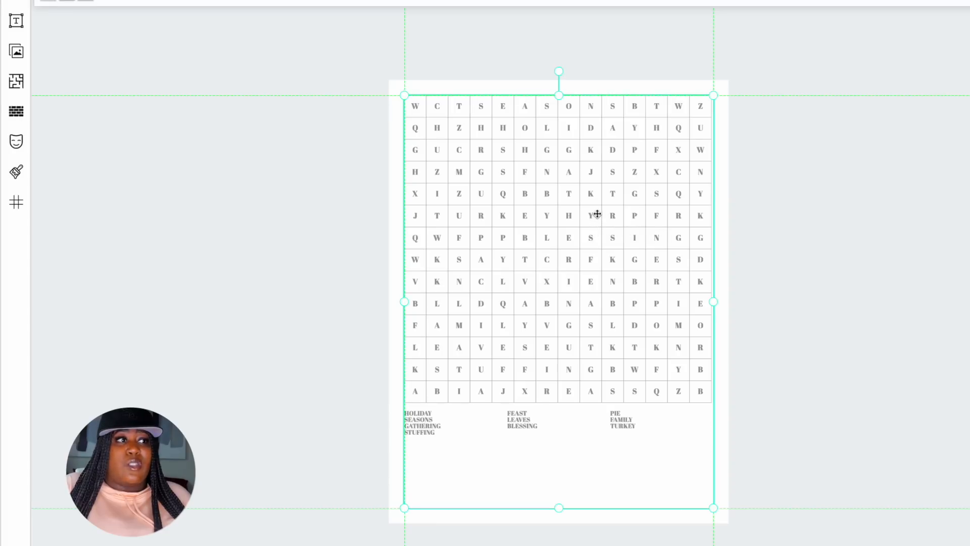
pyautogui.moveTo(597, 213); pyautogui.dragTo(600, 284)
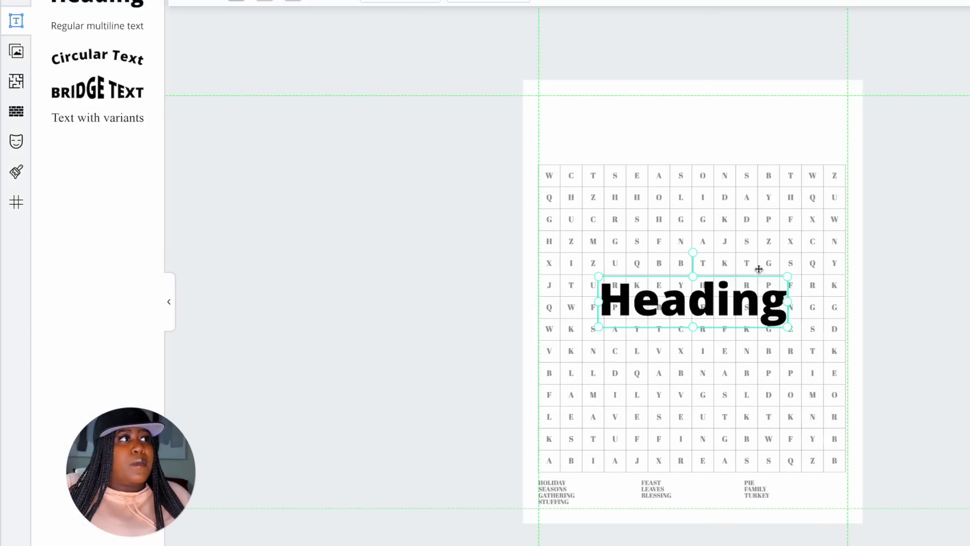
pyautogui.moveTo(721, 297); pyautogui.dragTo(722, 130)
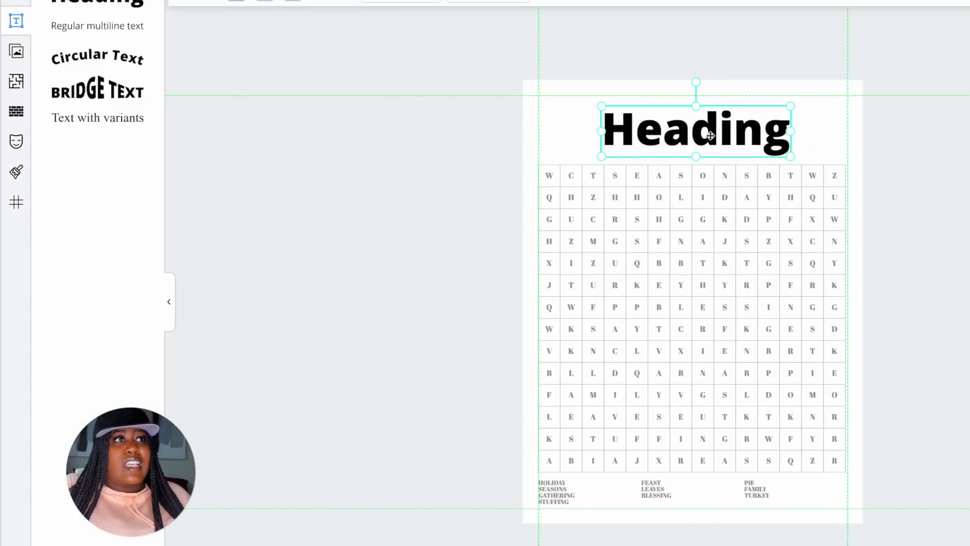
pyautogui.doubleClick(710, 132)
pyautogui.write('Word Search Puzzles')
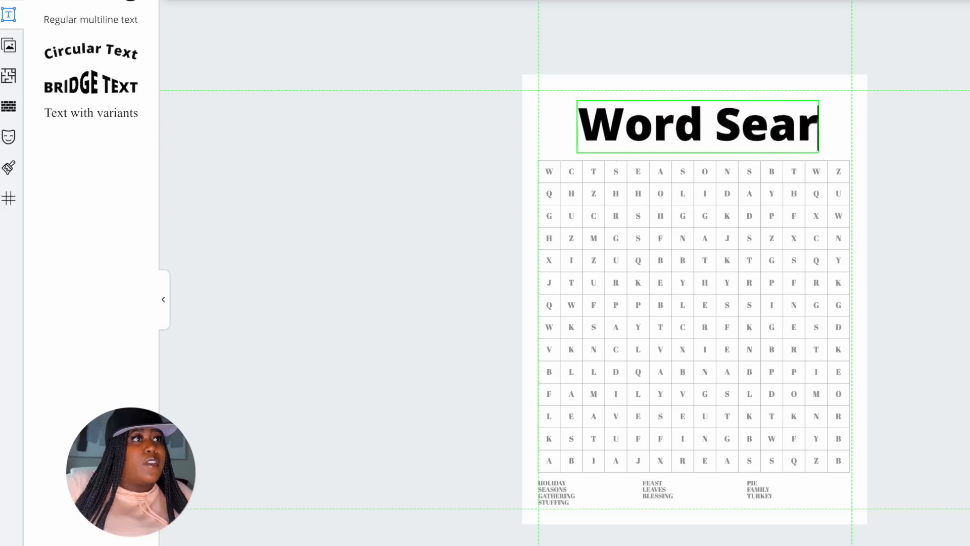
pyautogui.moveTo(449, 156); pyautogui.dragTo(576, 133)
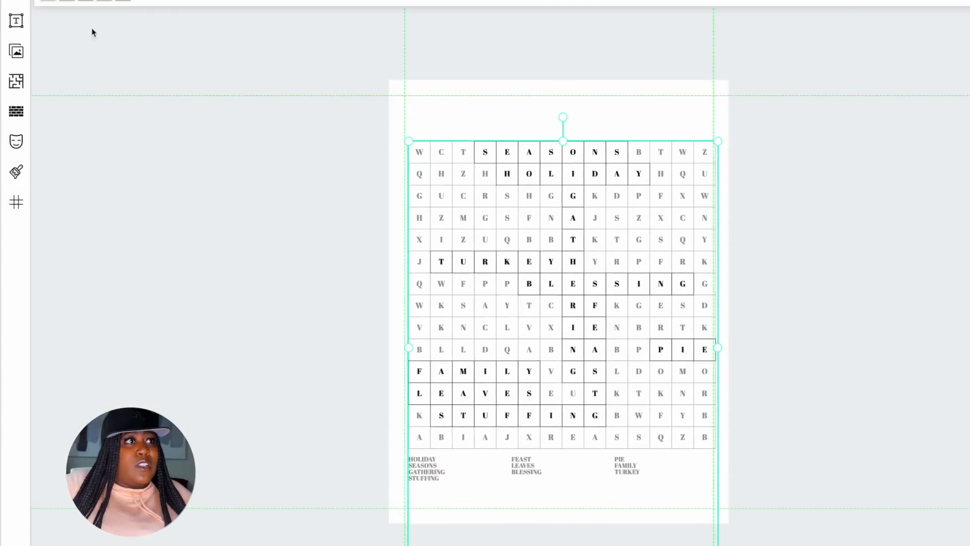
# - Add a heading to the first solution page and replace its text with the Word Search Puzzle #1 solution title
pyautogui.click(16, 21)
pyautogui.click(96, 3)
pyautogui.doubleClick(787, 305)
pyautogui.moveTo(770, 304); pyautogui.dragTo(591, 297)
pyautogui.press('Delete')
pyautogui.press('Delete')
pyautogui.write('Word Search Puzzle #1 S')
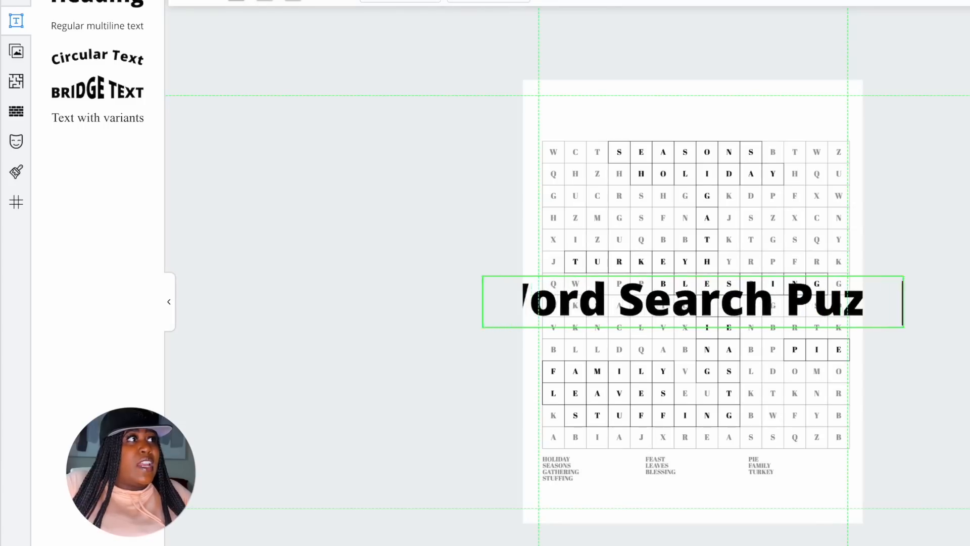
pyautogui.click(418, 344)
# - Resize and position the solution heading above the puzzle grid and change its font
pyautogui.moveTo(320, 327); pyautogui.dragTo(611, 140)
pyautogui.moveTo(617, 140); pyautogui.dragTo(638, 125)
pyautogui.moveTo(691, 116); pyautogui.dragTo(591, 122)
pyautogui.moveTo(652, 115); pyautogui.dragTo(622, 114)
pyautogui.click(489, 1)
pyautogui.click(497, 46)
pyautogui.click(401, 1)
pyautogui.click(409, 134)
# - Correct the last character of the solution heading to a lowercase "s"
pyautogui.click(604, 294)
pyautogui.click(738, 48)
pyautogui.doubleClick(802, 111)
pyautogui.click(813, 113)
pyautogui.press('BackSpace')
pyautogui.write('s')
pyautogui.click(645, 51)
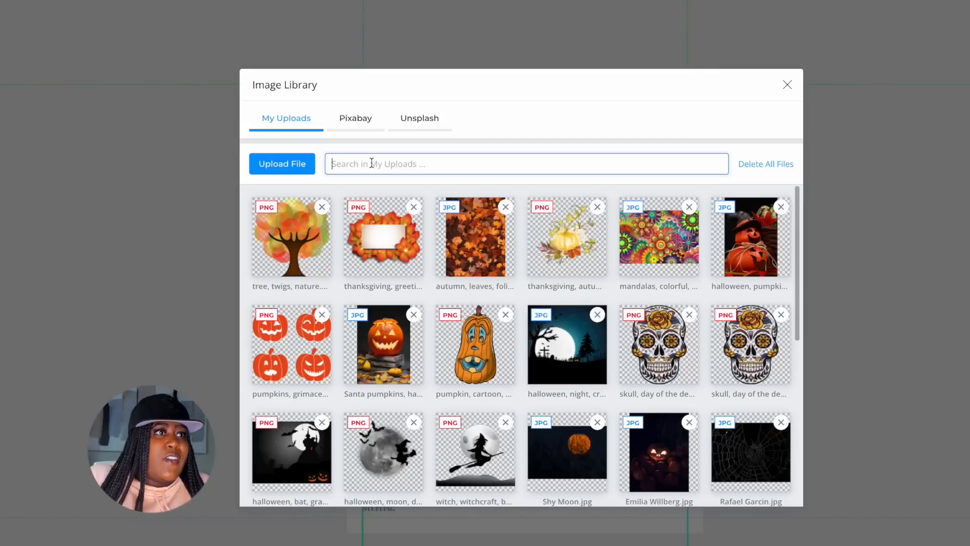
# - Search Pixabay for "autumn" images and insert a cornucopia with a pumpkin and apples on the first puzzle page
pyautogui.click(355, 118)
pyautogui.click(371, 167)
pyautogui.write('tha')
pyautogui.press('BackSpace')
pyautogui.press('BackSpace')
pyautogui.press('BackSpace')
pyautogui.write('autumn')
pyautogui.press('Return')
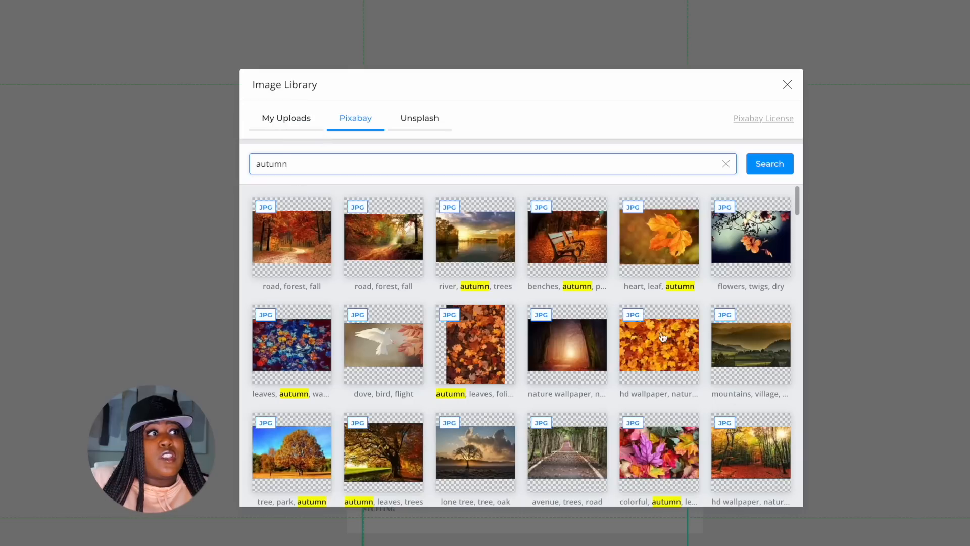
pyautogui.scroll(-6, 663, 337)
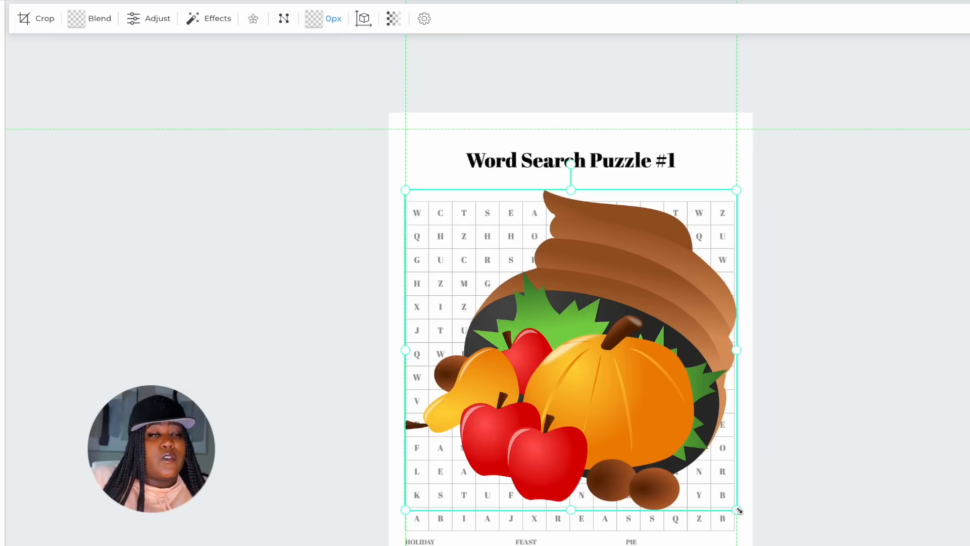
# - Shrink the cornucopia slightly over the puzzle grid and apply the Greyscale effect to it
pyautogui.moveTo(739, 510); pyautogui.dragTo(701, 492)
pyautogui.moveTo(568, 358); pyautogui.dragTo(575, 378)
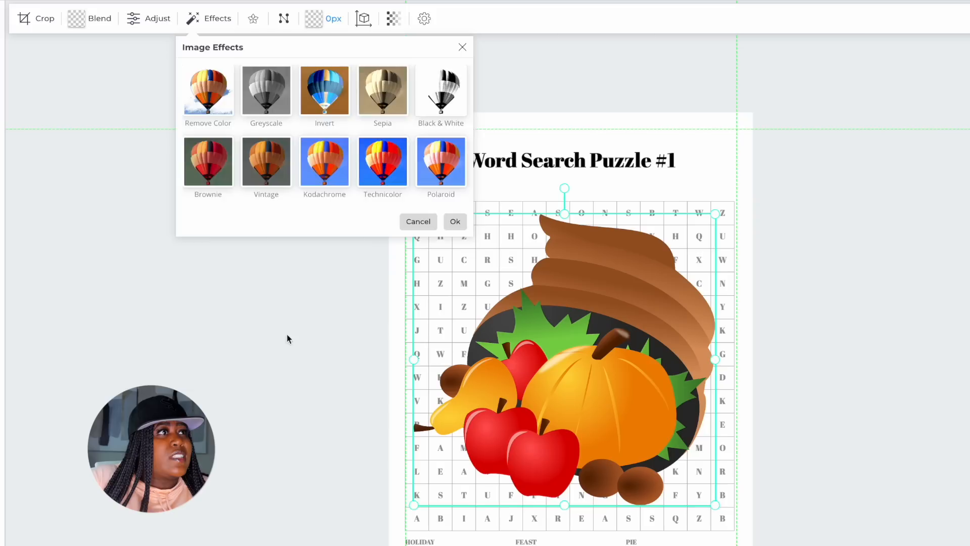
pyautogui.click(286, 335)
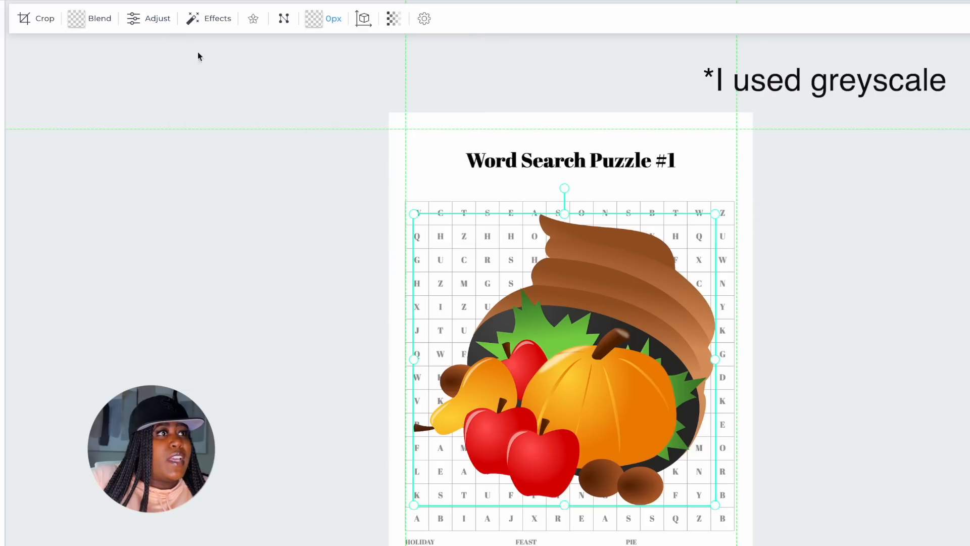
pyautogui.click(225, 15)
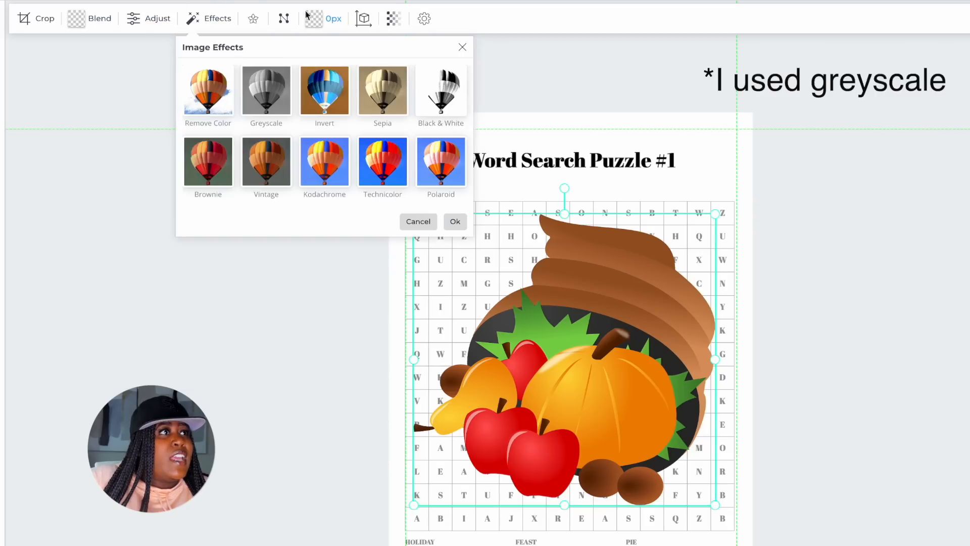
pyautogui.click(440, 91)
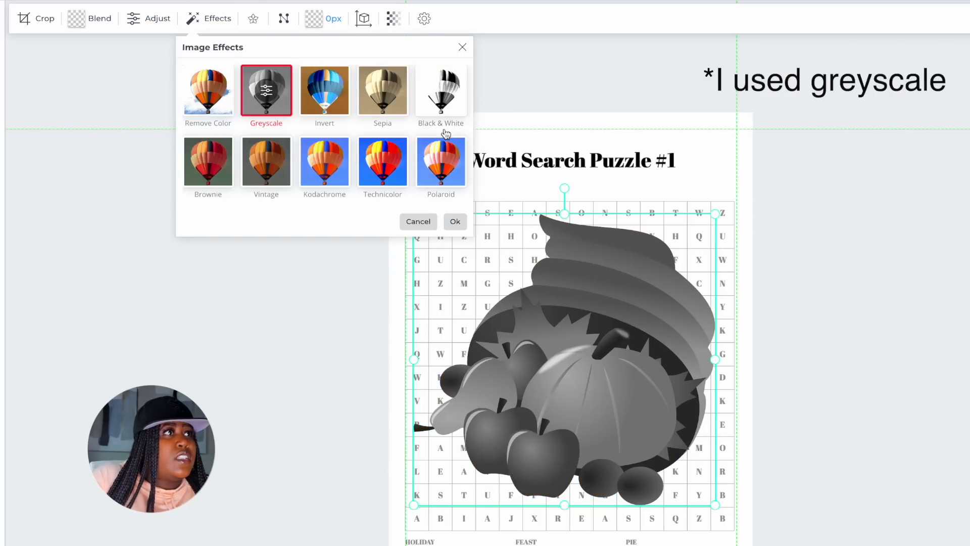
pyautogui.click(463, 47)
# - Lower the cornucopia image's opacity to 16 so it sits faintly behind the letters
pyautogui.click(323, 18)
pyautogui.click(393, 18)
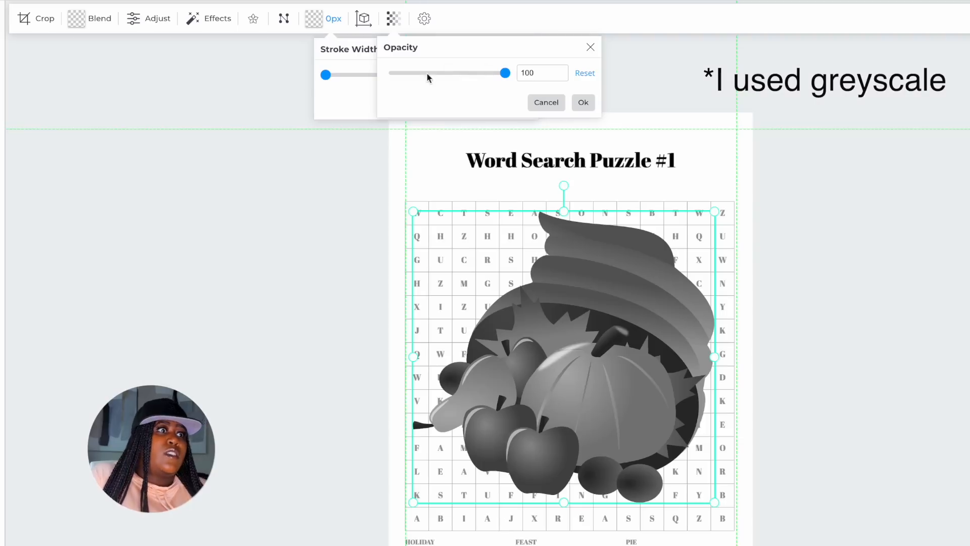
pyautogui.moveTo(493, 74); pyautogui.dragTo(407, 93)
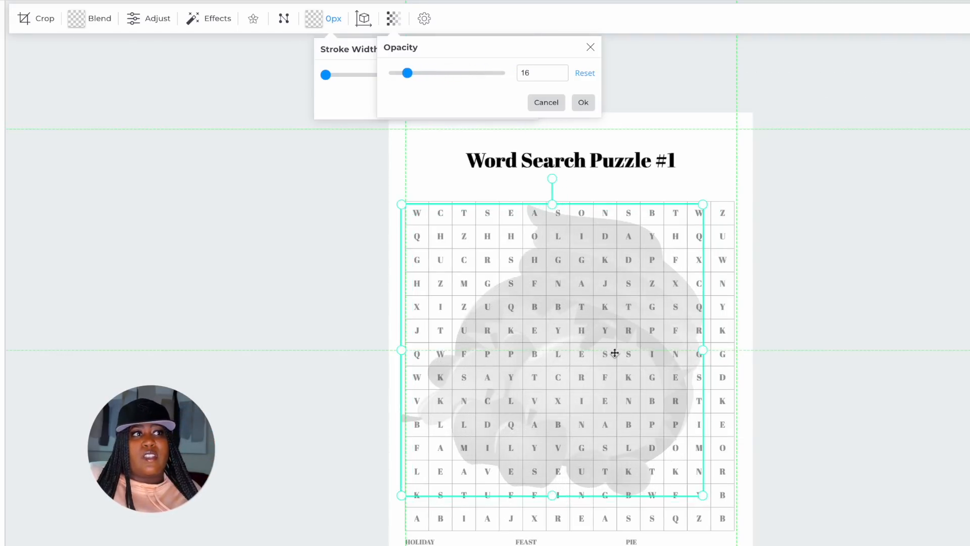
pyautogui.click(255, 354)
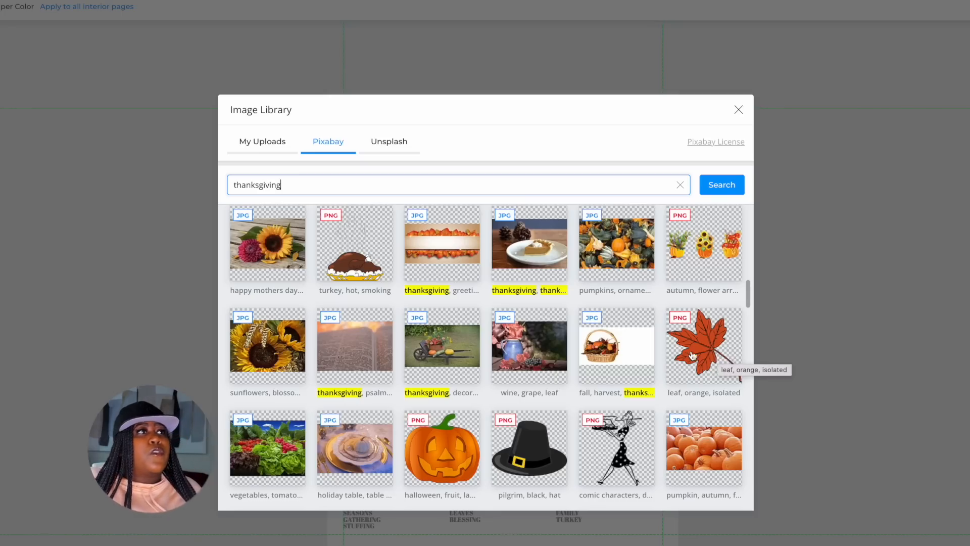
# - Insert the orange maple leaf PNG from the Pixabay "thanksgiving" results onto the Word Search Puzzle #1 page
pyautogui.click(691, 352)
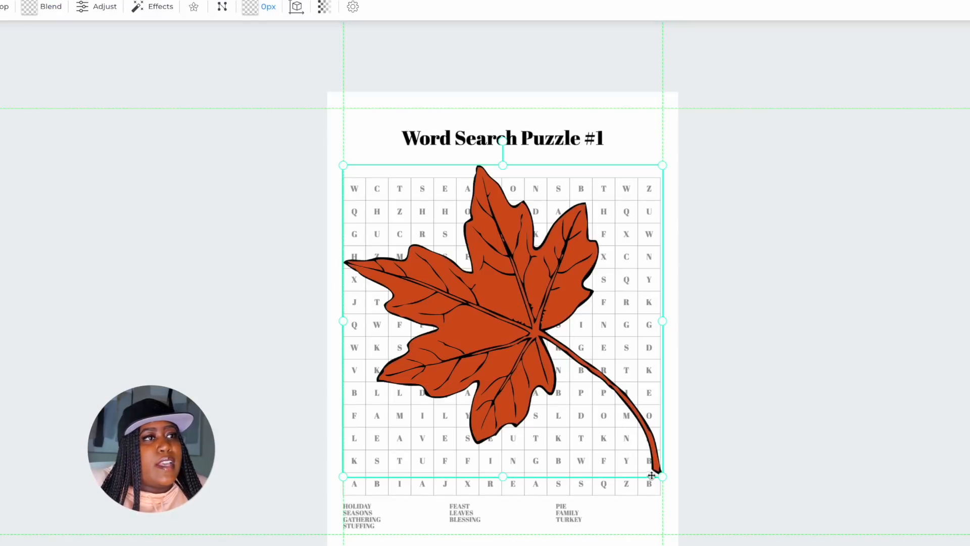
# - Shrink the maple leaf into the upper corner beside the Puzzle #1 heading, and paste a copy into the same corner on the Puzzle #2 page
pyautogui.moveTo(663, 478); pyautogui.dragTo(412, 232)
pyautogui.moveTo(387, 196); pyautogui.dragTo(402, 158)
pyautogui.click(575, 181)
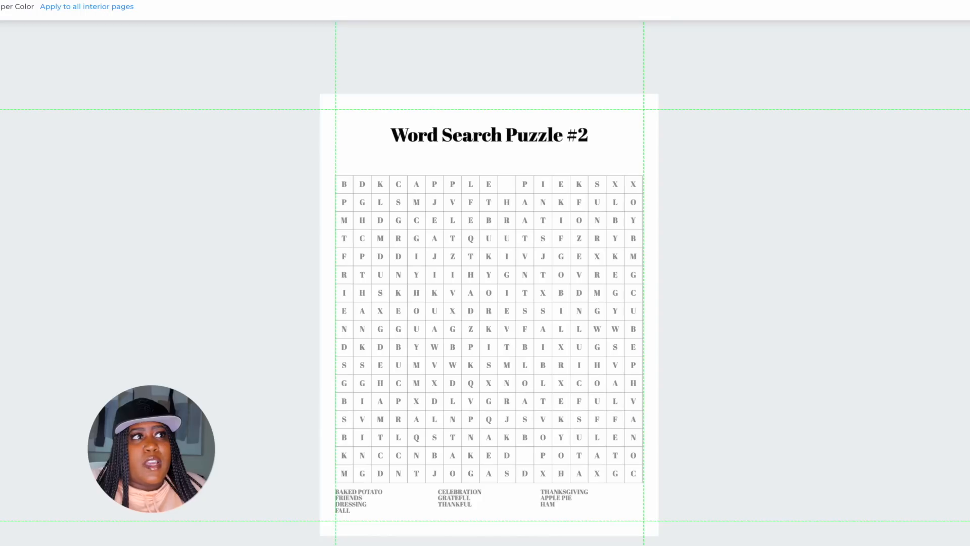
pyautogui.hotkey('ctrl', 'v')
pyautogui.moveTo(504, 317); pyautogui.dragTo(383, 144)
pyautogui.click(228, 254)
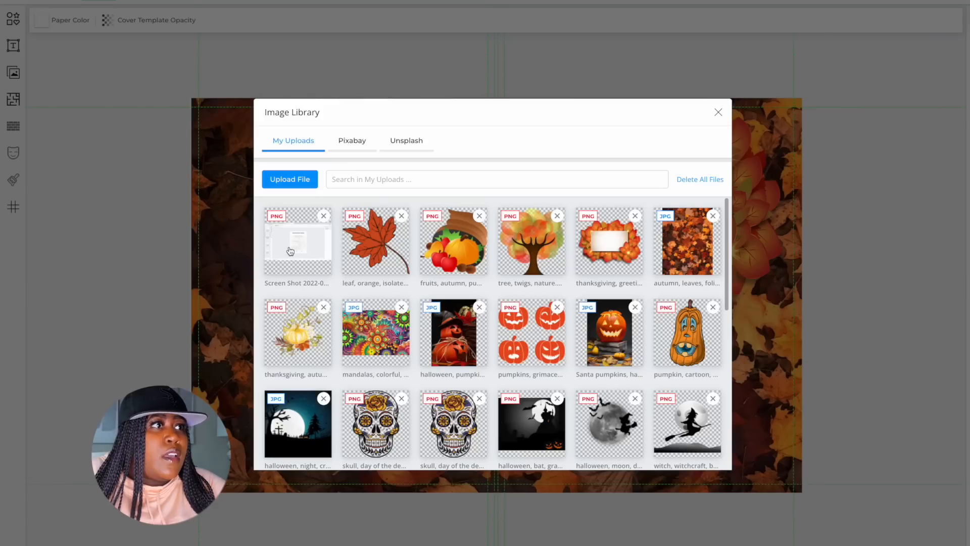
# - Insert the uploaded screenshot of the puzzle solution onto the cover, shrink it and crop it to the letter grid
pyautogui.click(290, 250)
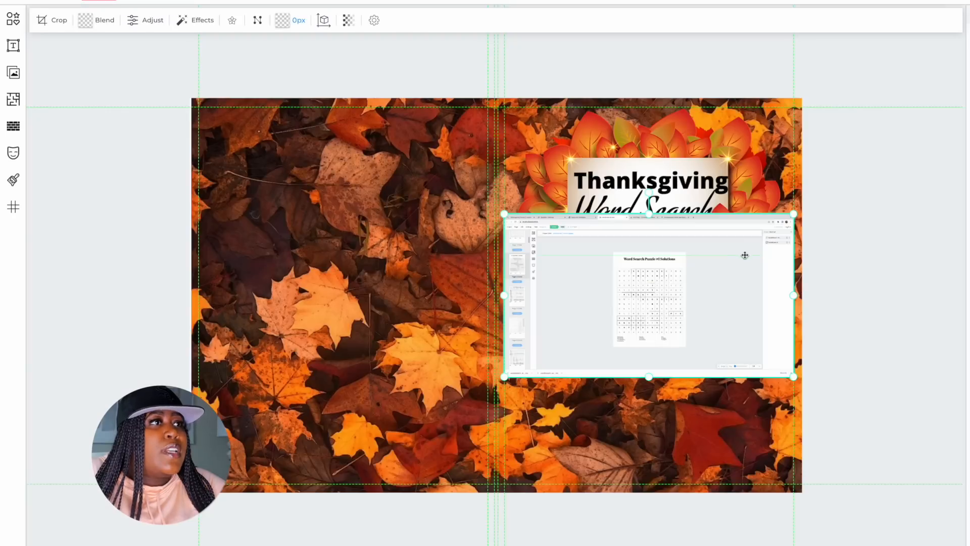
pyautogui.moveTo(561, 287); pyautogui.dragTo(431, 238)
pyautogui.click(45, 25)
pyautogui.moveTo(638, 166); pyautogui.dragTo(527, 220)
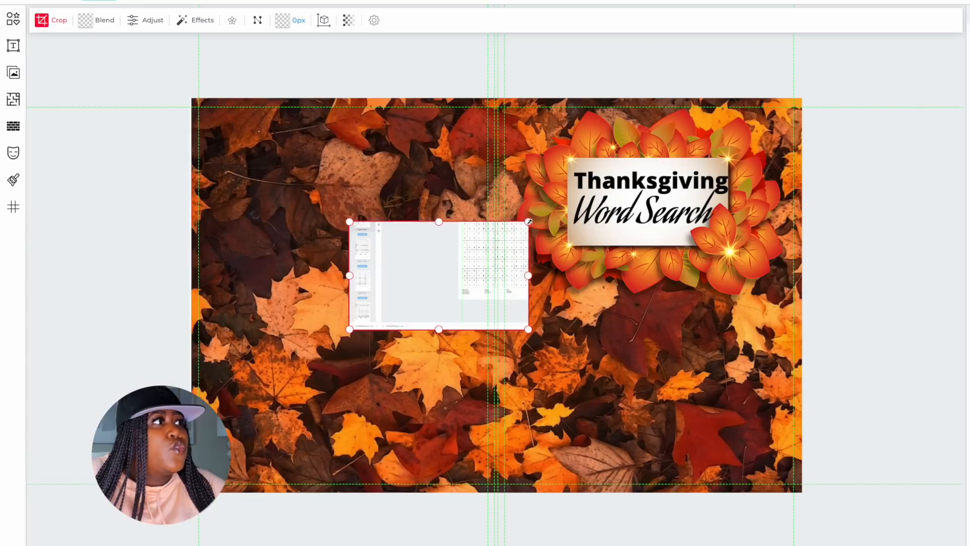
pyautogui.moveTo(350, 225); pyautogui.dragTo(457, 222)
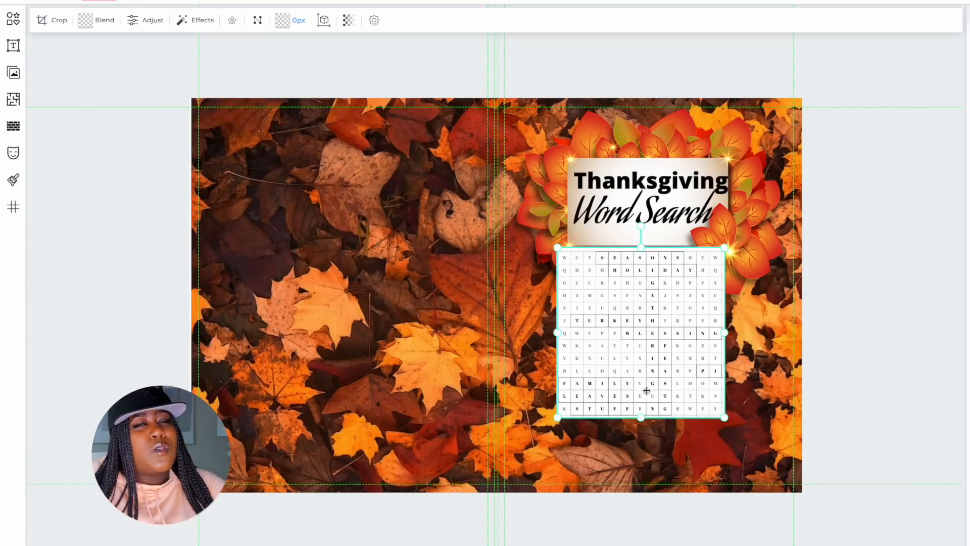
# - Crop the grid image to its upper rows, enlarge it and place it beneath the front cover title
pyautogui.click(44, 22)
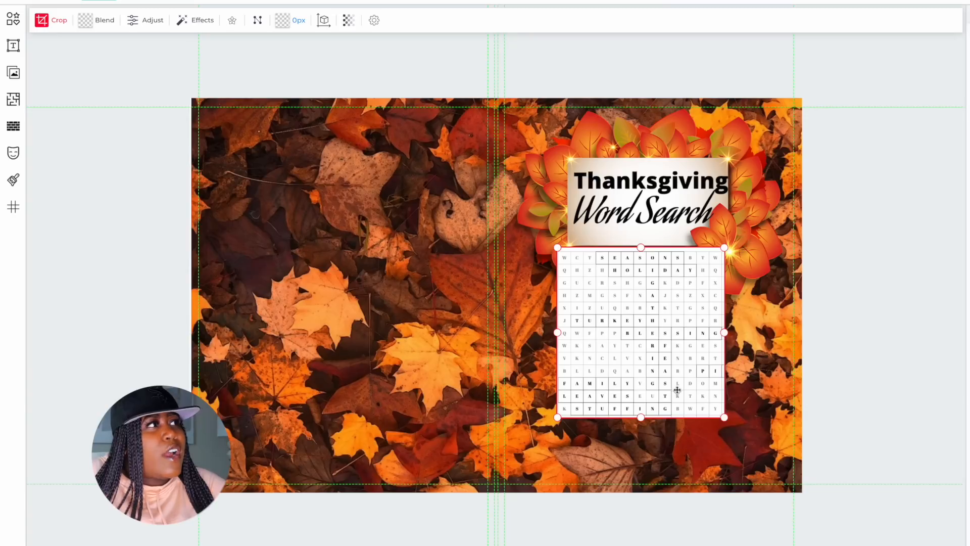
pyautogui.moveTo(726, 417); pyautogui.dragTo(729, 326)
pyautogui.click(618, 445)
pyautogui.click(568, 288)
pyautogui.moveTo(557, 325); pyautogui.dragTo(507, 349)
pyautogui.moveTo(663, 323); pyautogui.dragTo(693, 306)
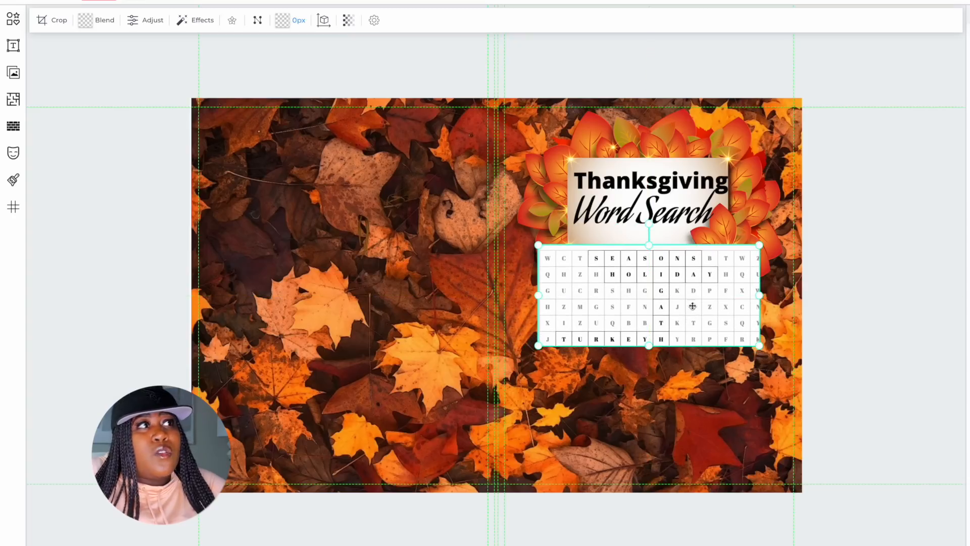
# - Lower the grid image's opacity slightly and send it backward in the layer order behind both title texts and the leaf frame
pyautogui.click(349, 21)
pyautogui.moveTo(440, 66); pyautogui.dragTo(429, 68)
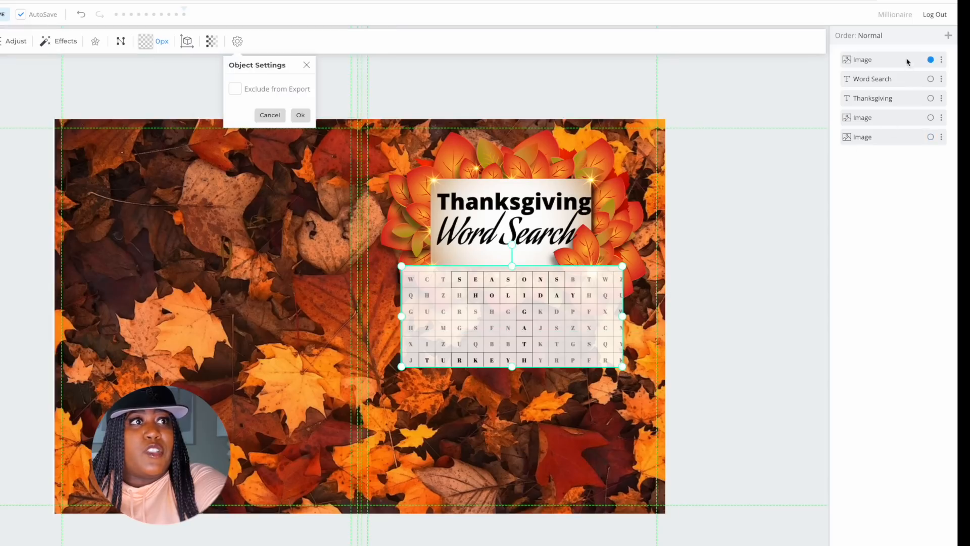
pyautogui.click(942, 60)
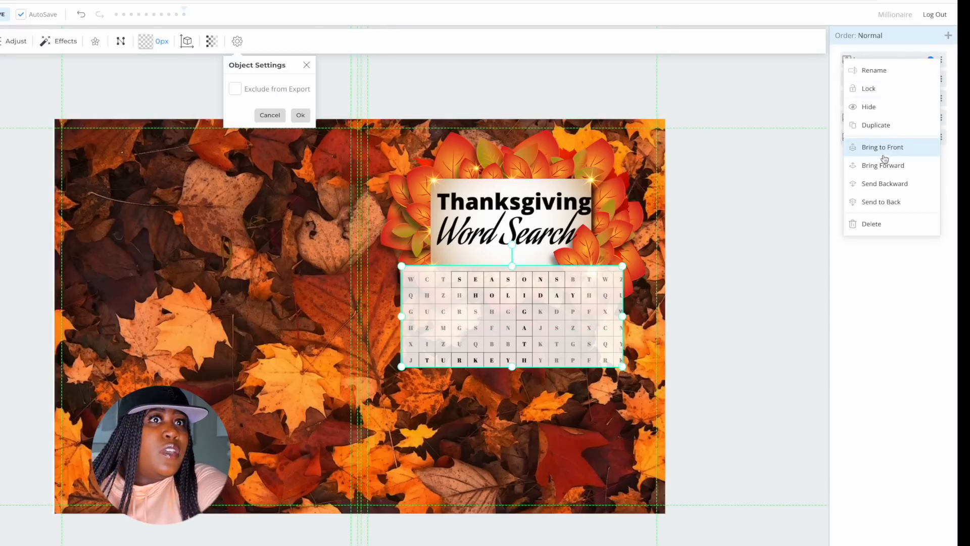
pyautogui.click(885, 184)
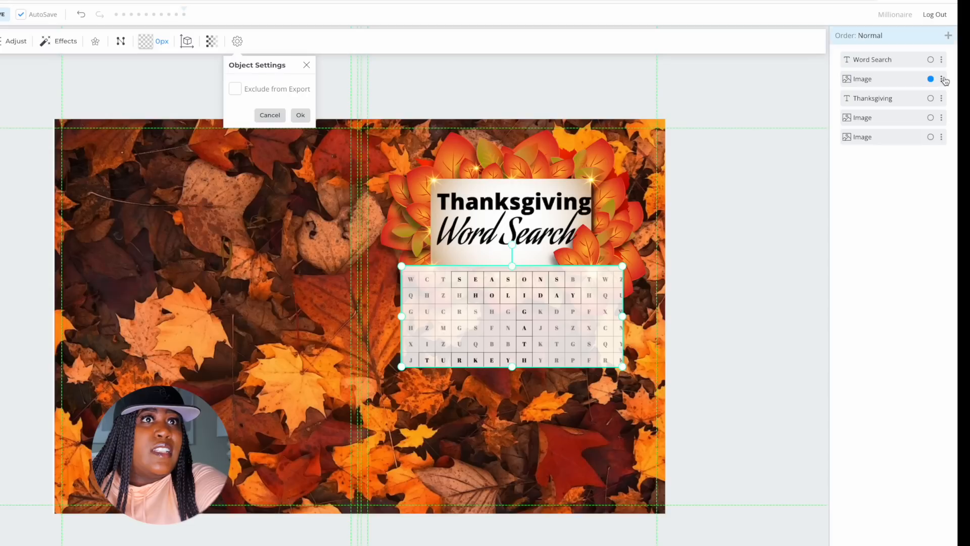
pyautogui.click(942, 79)
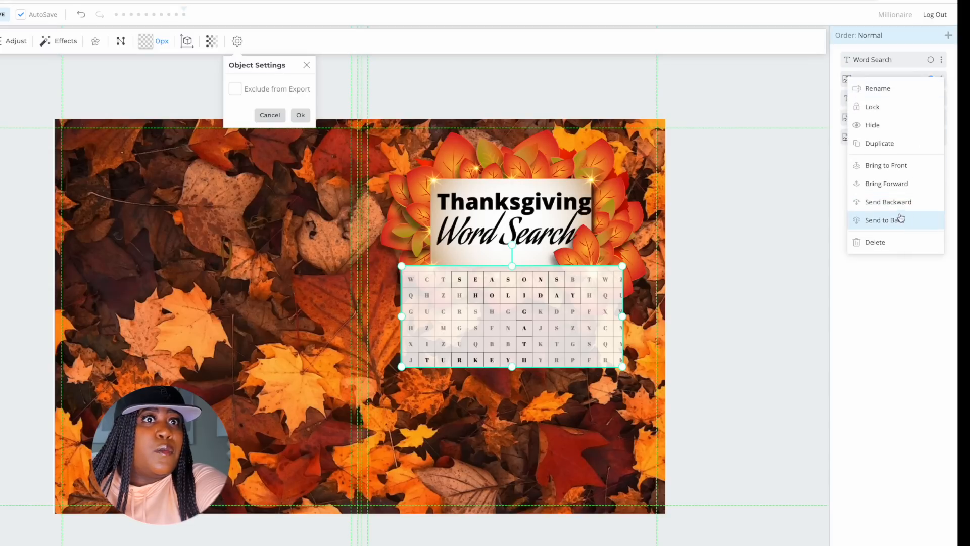
pyautogui.click(902, 200)
pyautogui.click(942, 99)
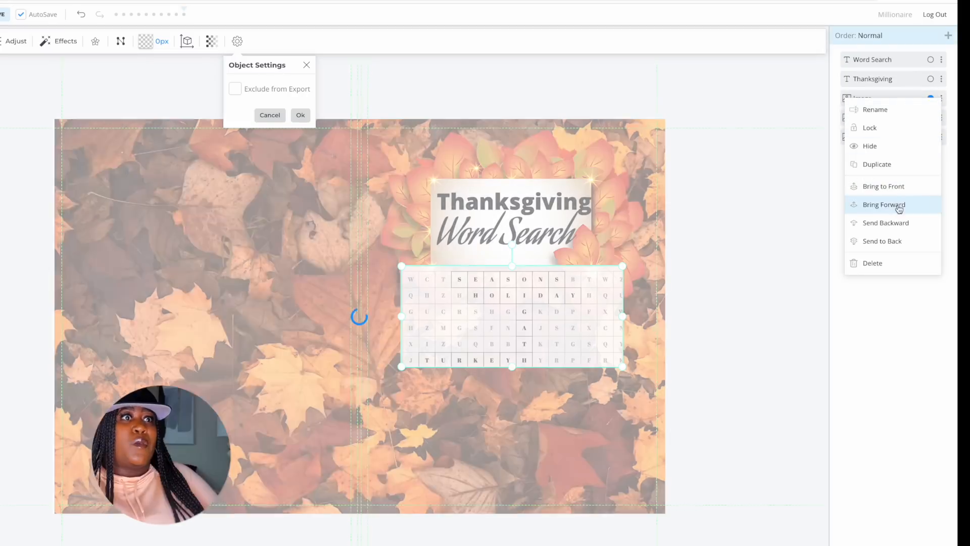
pyautogui.click(897, 225)
# - Move the grid image lower beneath the leaf frame and enlarge it slightly
pyautogui.click(793, 107)
pyautogui.moveTo(681, 348); pyautogui.dragTo(682, 375)
pyautogui.moveTo(551, 385)
pyautogui.mouseDown()
pyautogui.moveTo(528, 397)
pyautogui.moveTo(544, 396)
pyautogui.mouseUp()
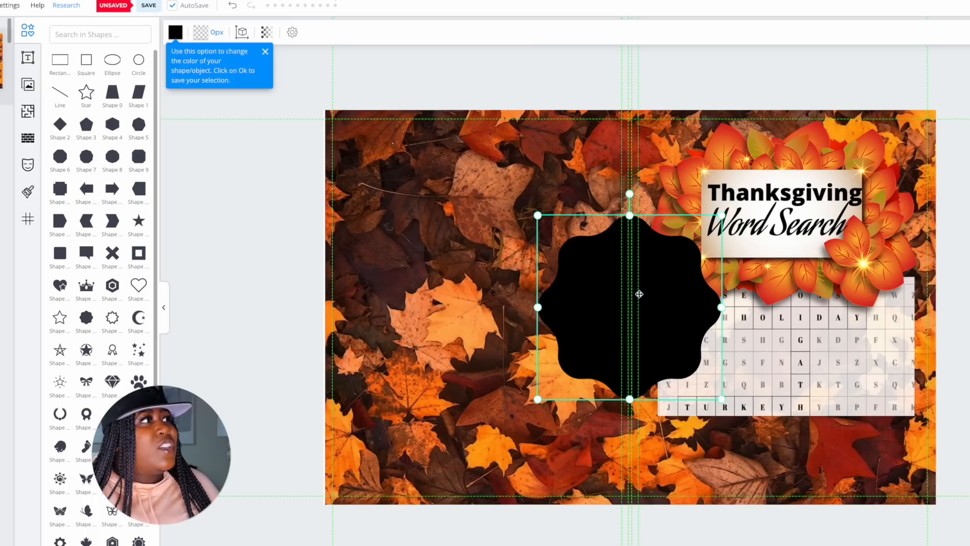
# - Shrink the scalloped badge shape, place it over the grid's lower-left corner and fill it with reddish brown 724242
pyautogui.moveTo(642, 195); pyautogui.dragTo(652, 286)
pyautogui.moveTo(574, 296); pyautogui.dragTo(679, 380)
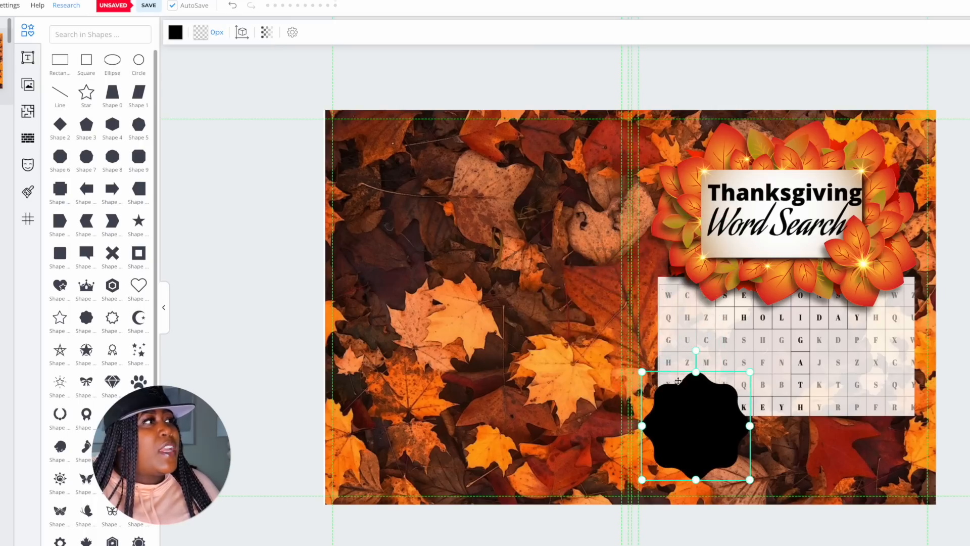
pyautogui.click(176, 32)
pyautogui.click(176, 105)
pyautogui.moveTo(237, 140)
pyautogui.mouseDown()
pyautogui.moveTo(260, 141)
pyautogui.moveTo(235, 131)
pyautogui.mouseUp()
# - Add a heading reading "Large Print" to the cover, with each word on its own line
pyautogui.click(28, 57)
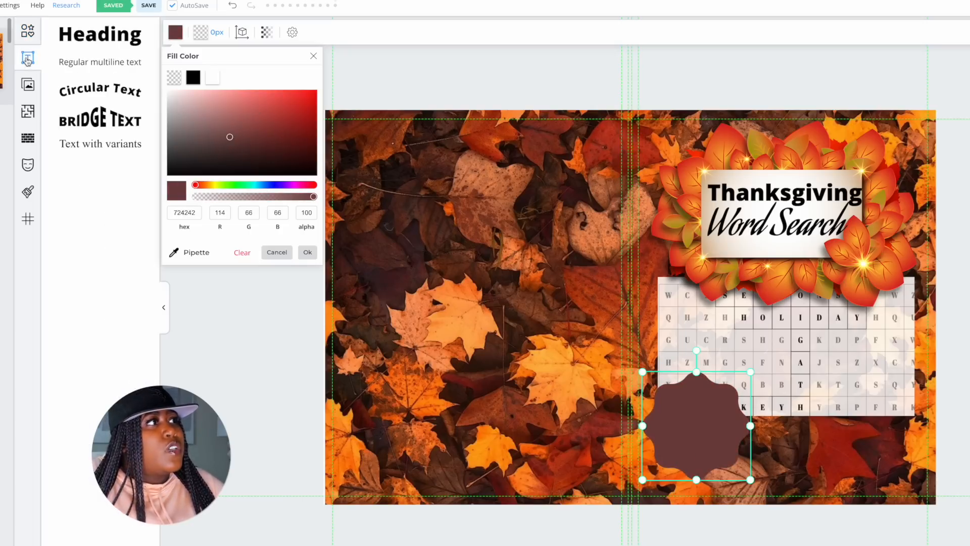
pyautogui.click(100, 34)
pyautogui.write('Large Print')
pyautogui.click(631, 308)
pyautogui.press('Return')
pyautogui.click(648, 285)
pyautogui.write('g')
pyautogui.moveTo(570, 283); pyautogui.dragTo(670, 339)
pyautogui.click(529, 32)
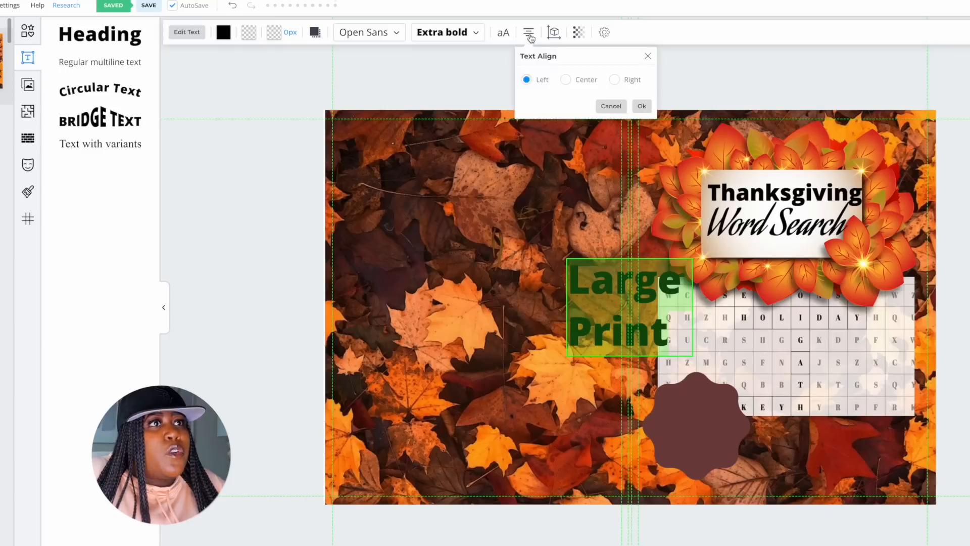
pyautogui.click(503, 33)
pyautogui.click(626, 301)
pyautogui.click(626, 300)
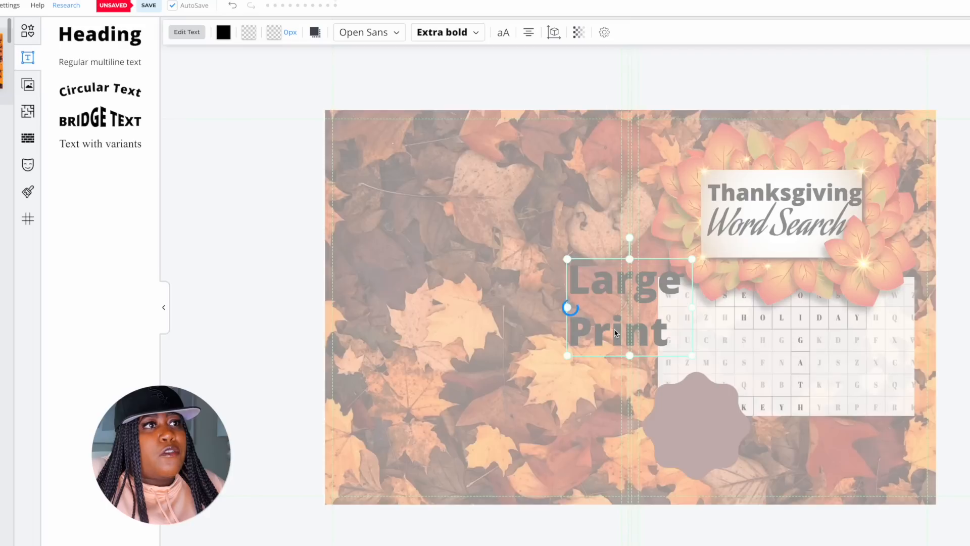
# - Set the "Large Print" text's line height to 74 and center-align its two lines
pyautogui.click(615, 330)
pyautogui.moveTo(665, 333); pyautogui.dragTo(488, 108)
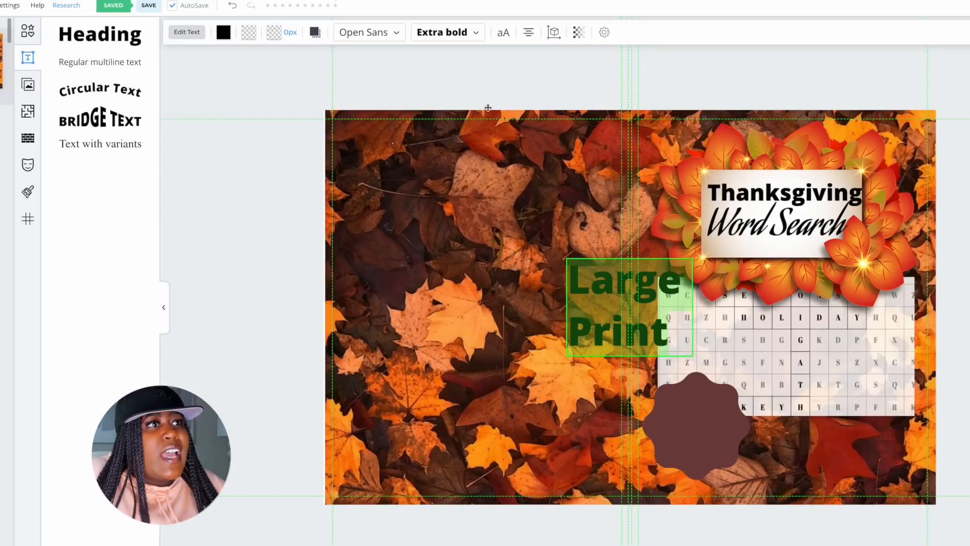
pyautogui.click(503, 33)
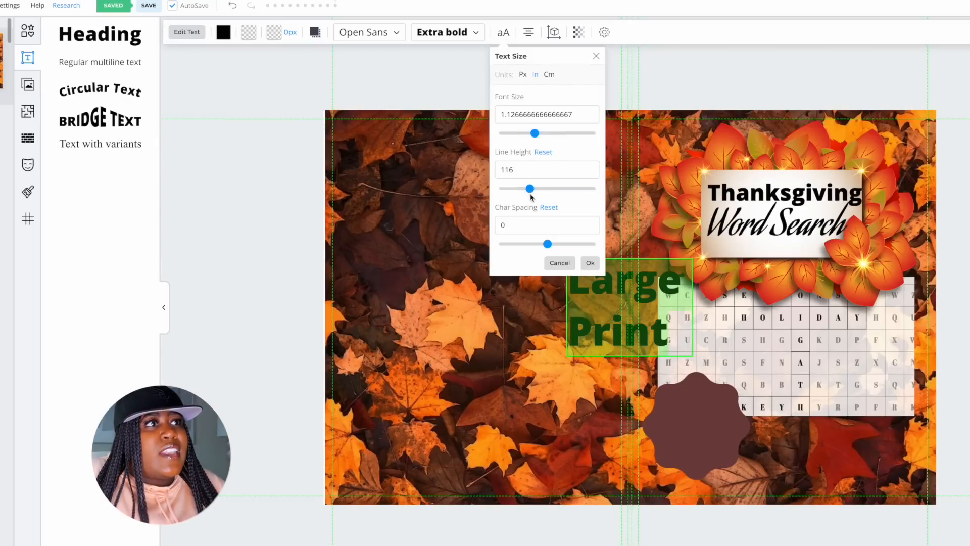
pyautogui.moveTo(526, 193)
pyautogui.mouseDown()
pyautogui.moveTo(536, 193)
pyautogui.moveTo(515, 194)
pyautogui.mouseUp()
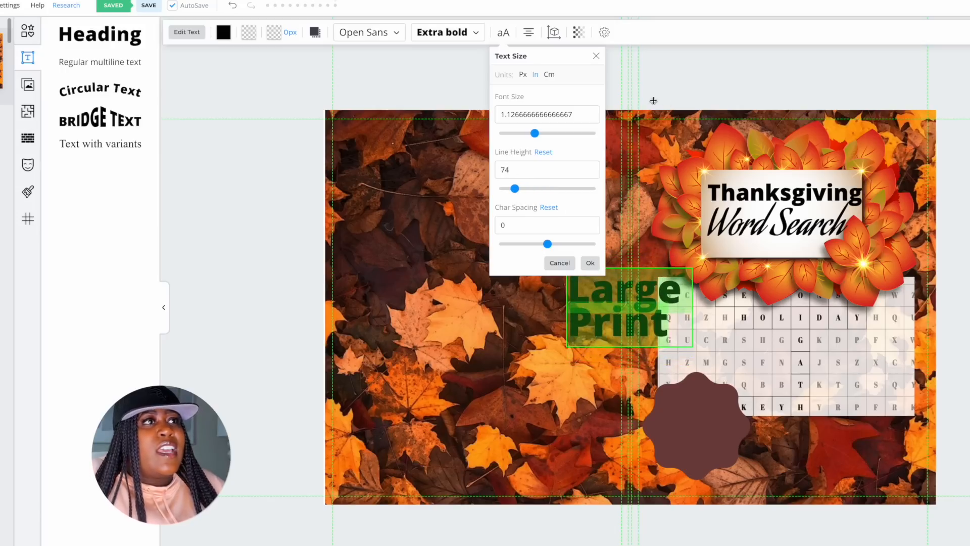
pyautogui.click(529, 34)
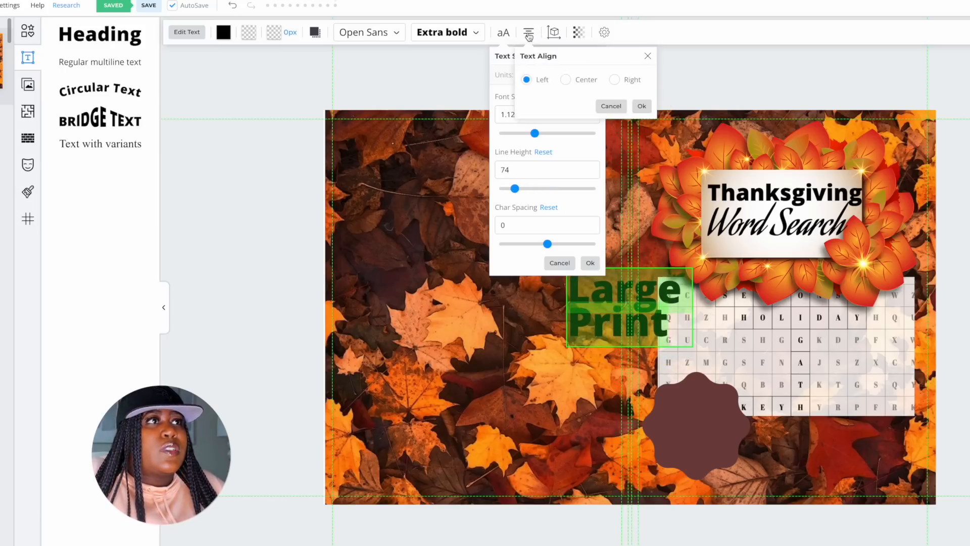
pyautogui.click(565, 80)
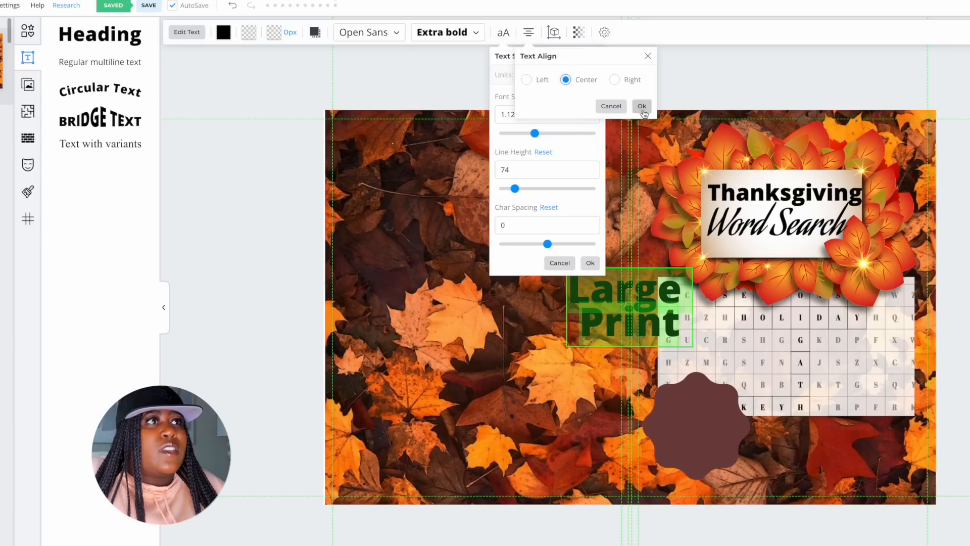
pyautogui.click(641, 106)
pyautogui.click(590, 263)
# - Shrink the "Large Print" text to fit on the scalloped badge and color it white
pyautogui.moveTo(575, 346); pyautogui.dragTo(660, 449)
pyautogui.moveTo(704, 423); pyautogui.dragTo(638, 405)
pyautogui.doubleClick(697, 429)
pyautogui.click(226, 32)
pyautogui.click(262, 79)
pyautogui.click(706, 98)
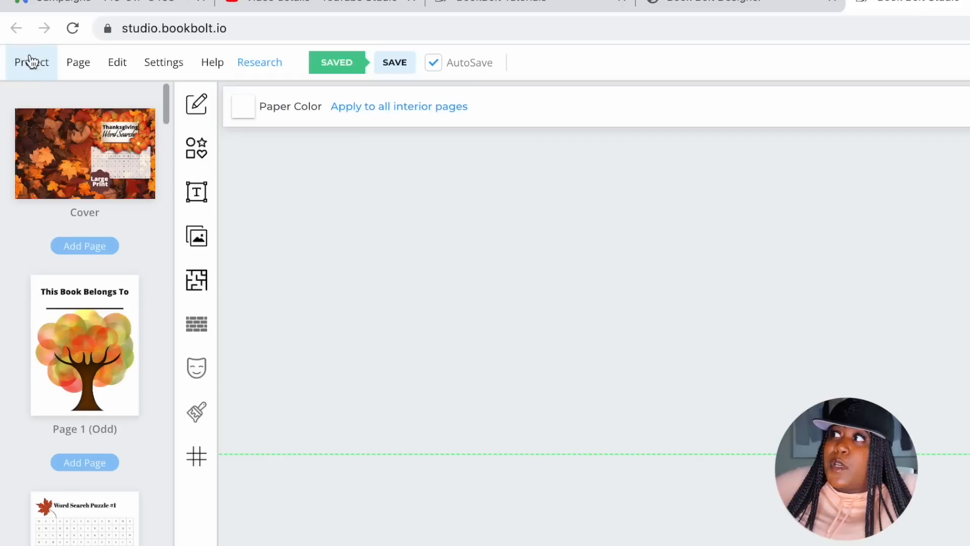
# - Download the finished project in RGB
pyautogui.click(31, 61)
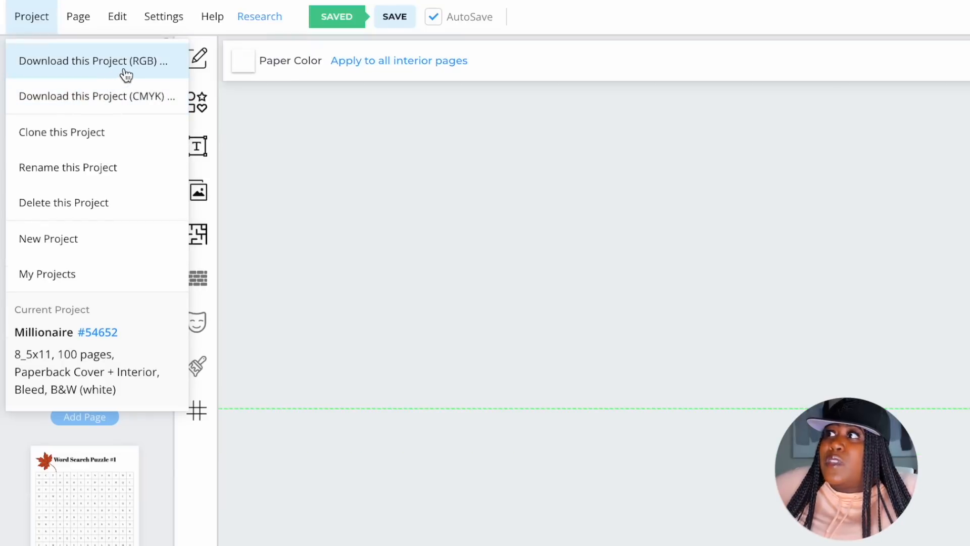
pyautogui.click(135, 74)
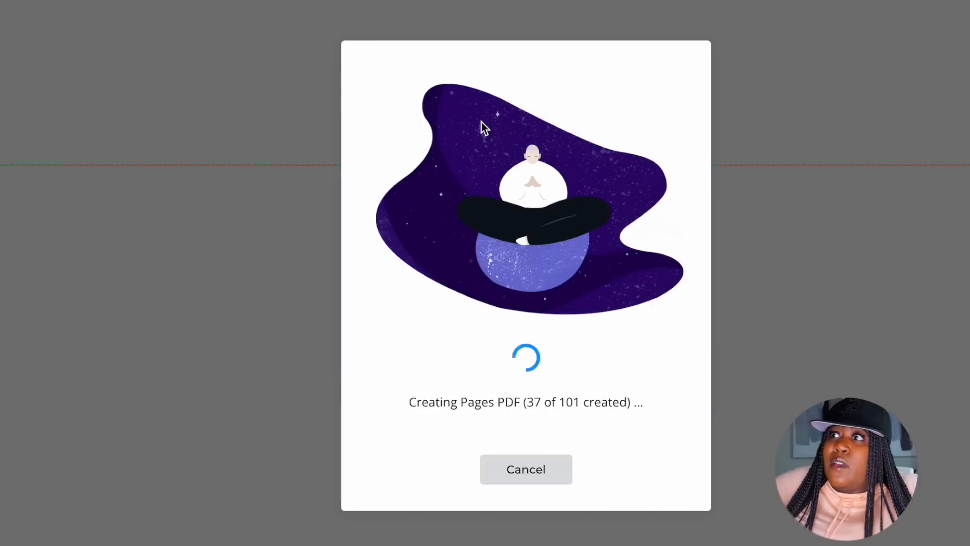